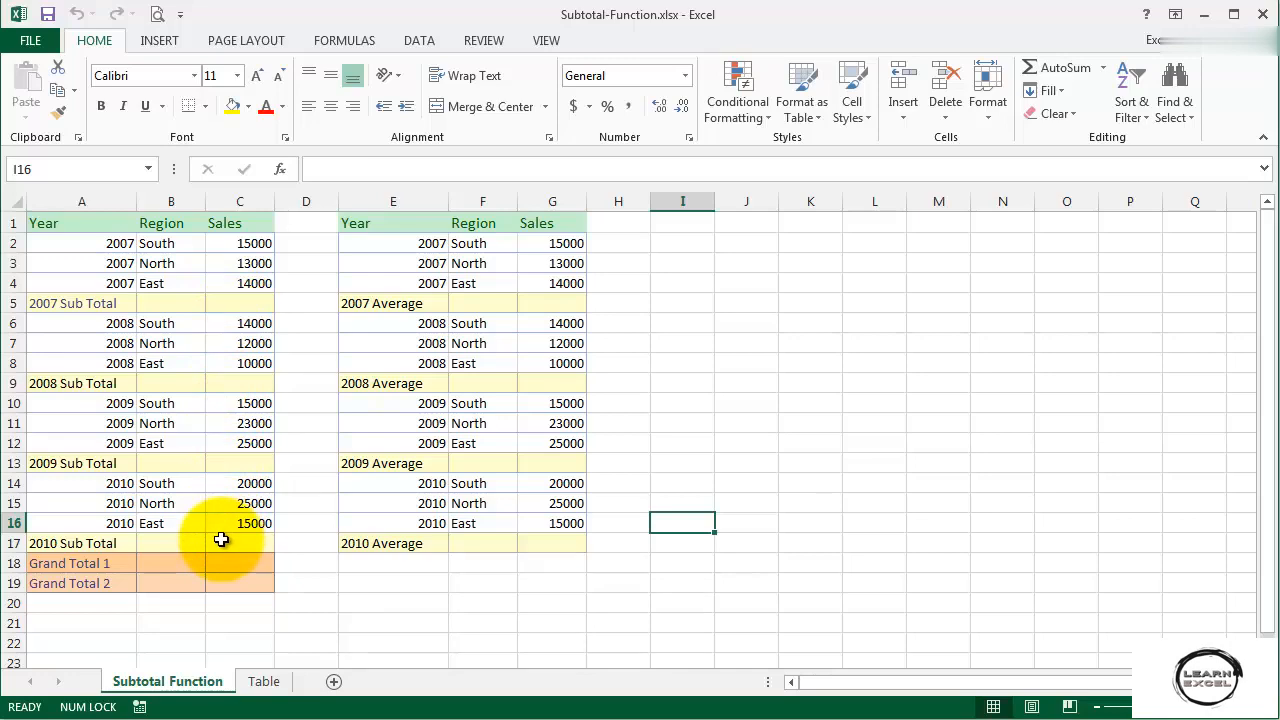
Enter a SUBTOTAL formula in C5 using function 9 - SUM over the 2007 sales range C2:C4
double_click(227, 304)
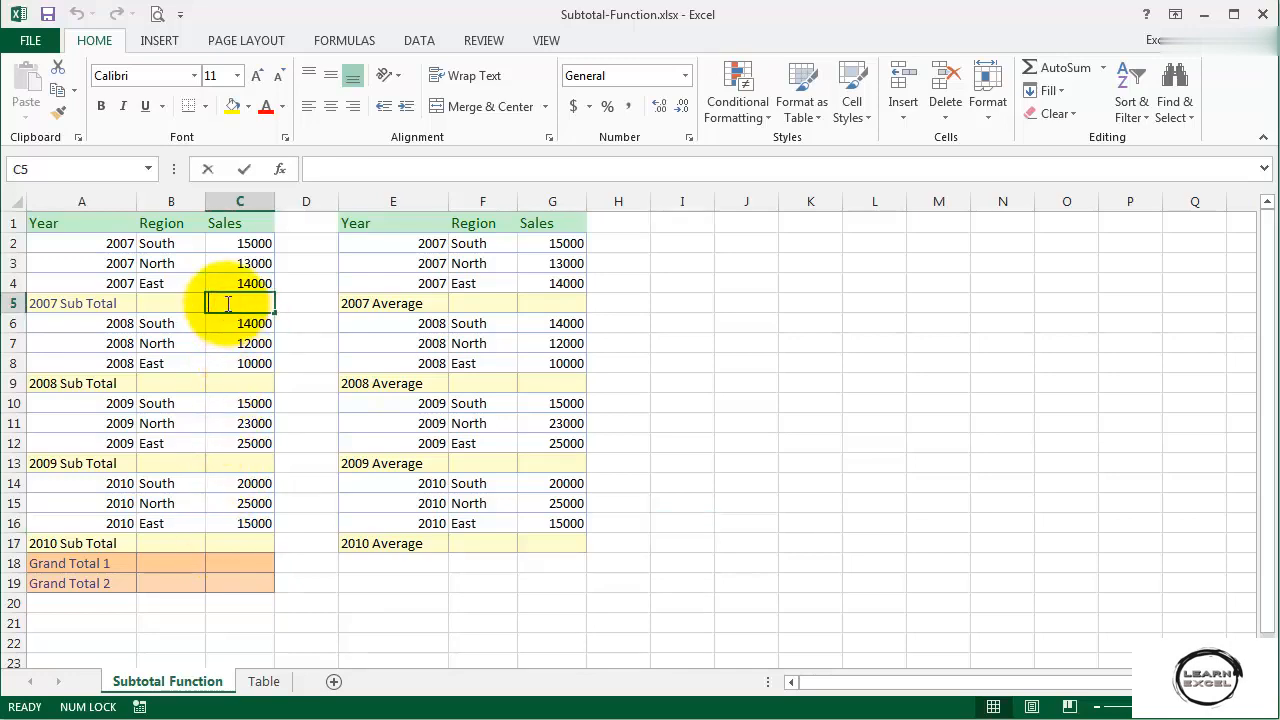
type("=")
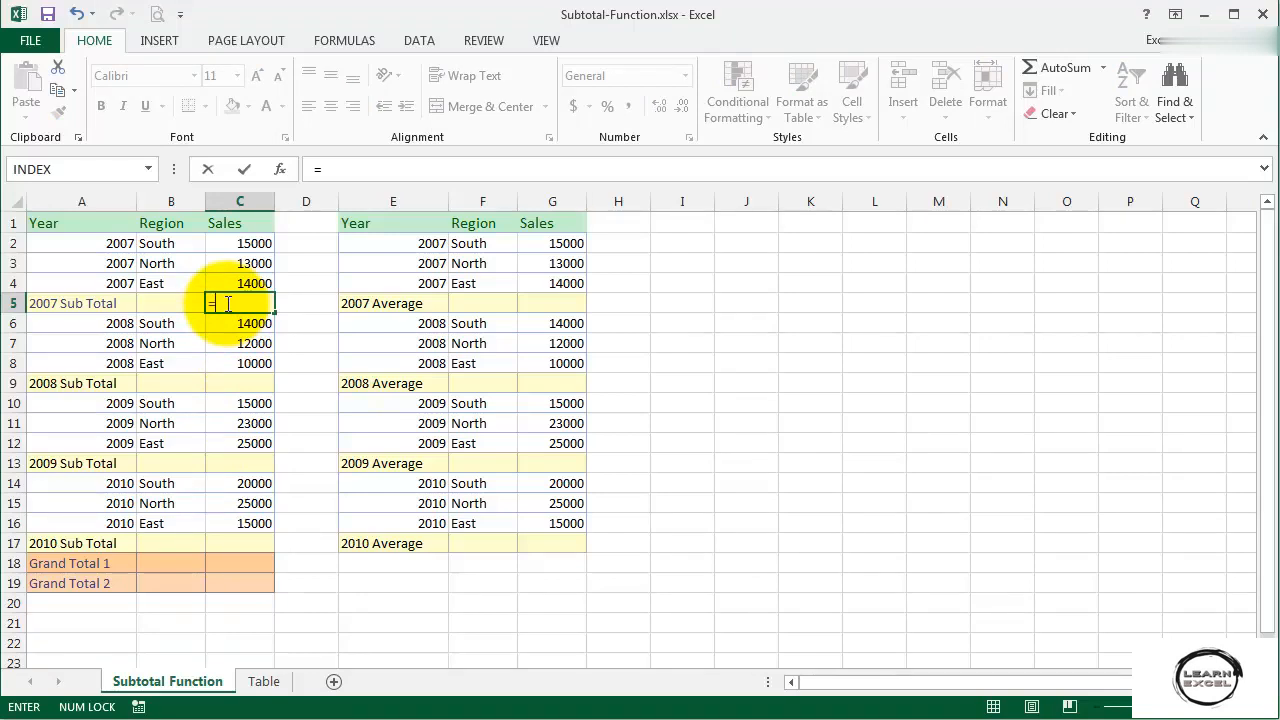
type("sub")
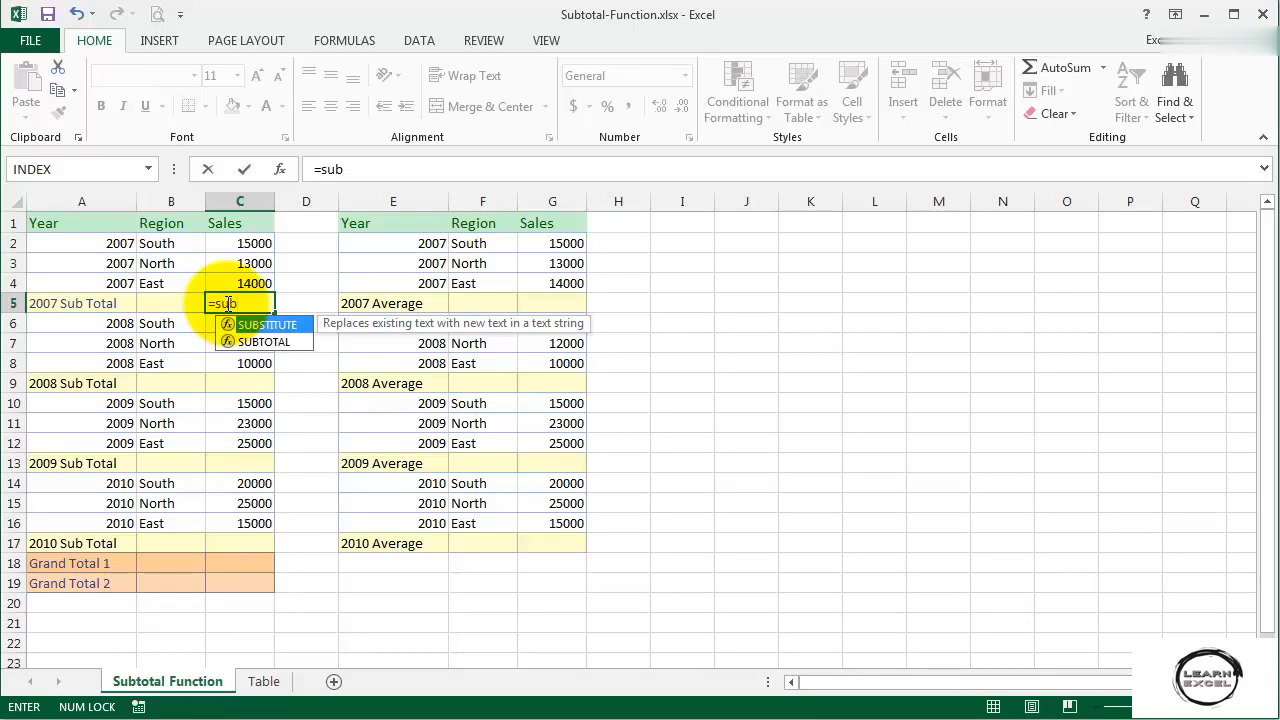
double_click(282, 340)
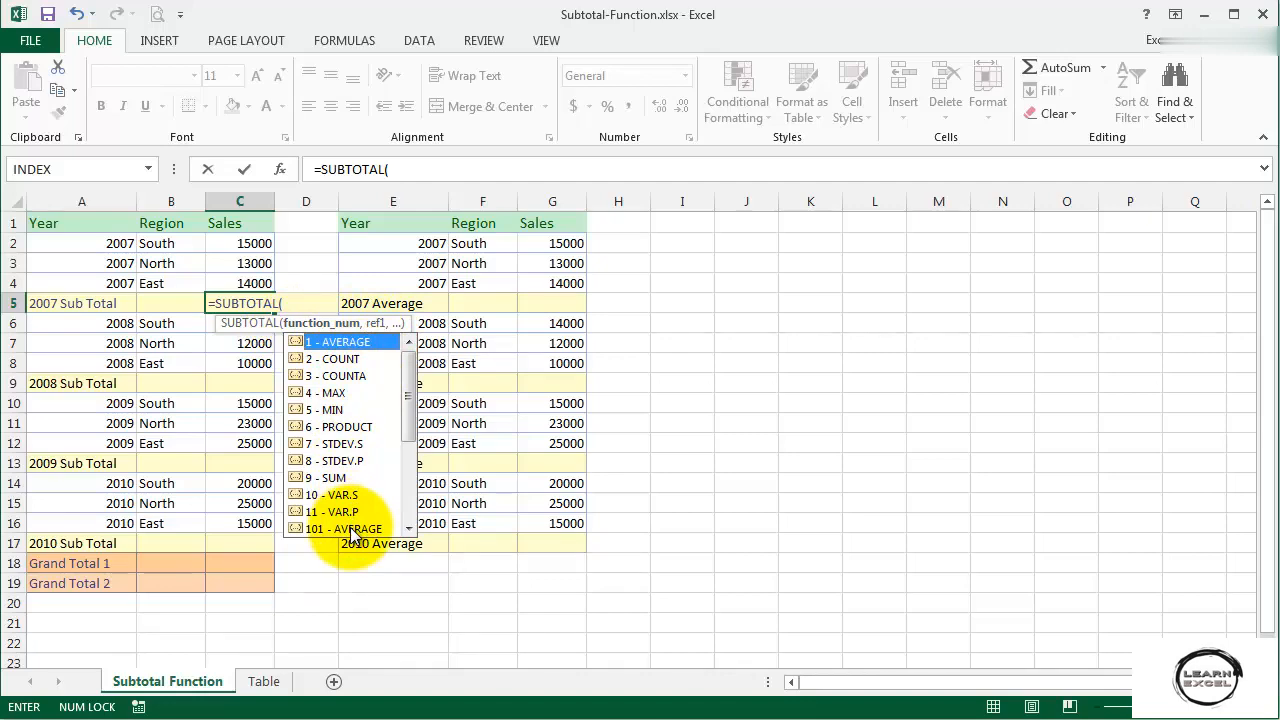
mouse_move(411, 408)
left_mouse_down()
mouse_move(409, 480)
mouse_move(409, 390)
left_mouse_up()
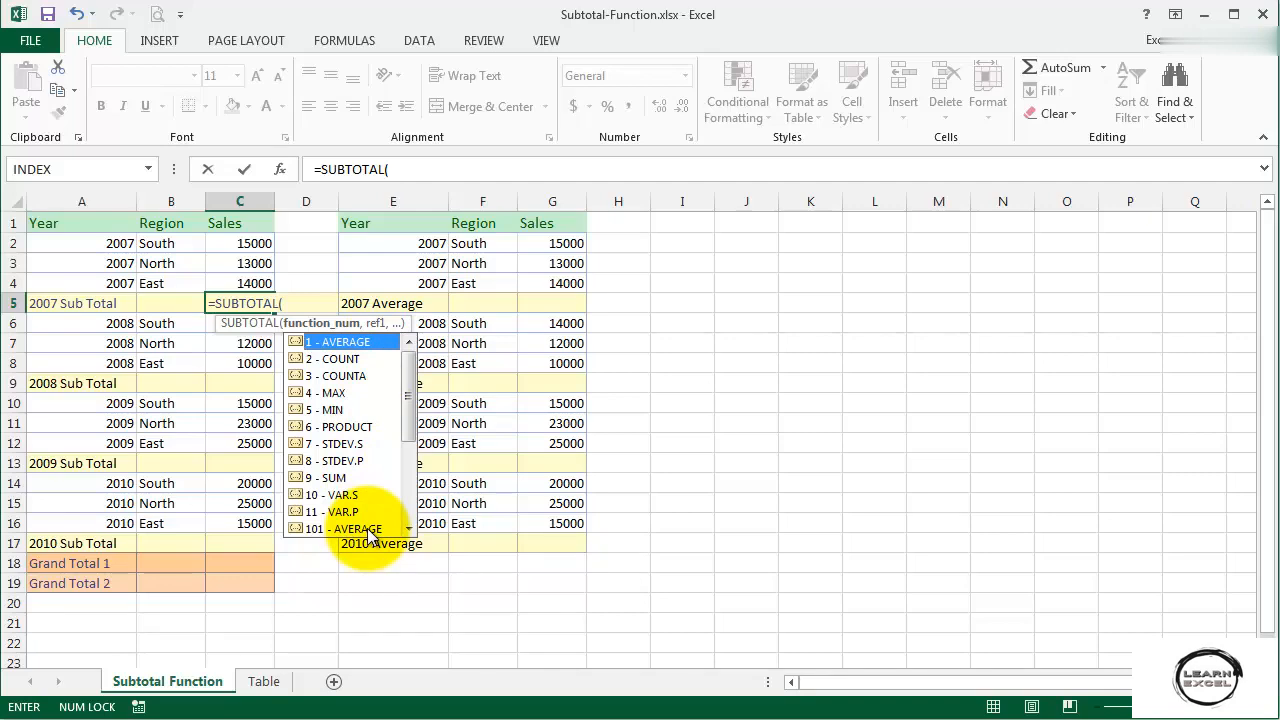
left_click(411, 388)
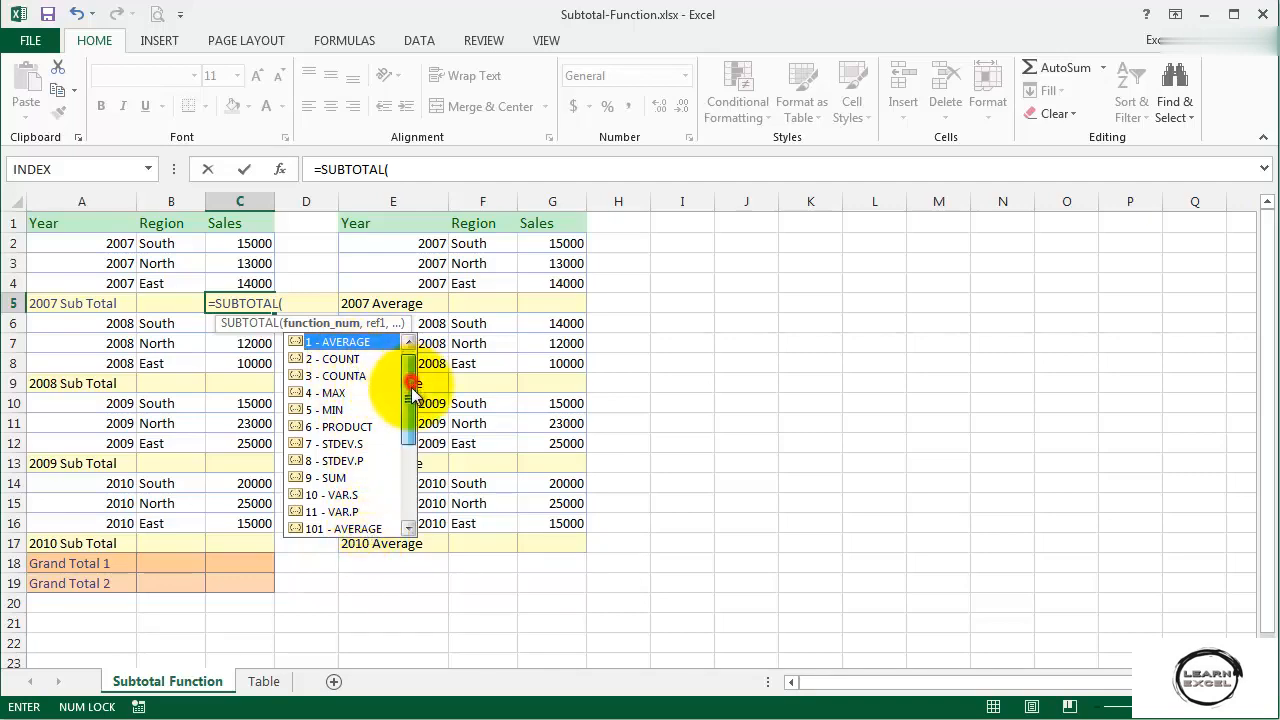
left_click_drag(411, 390, 400, 423)
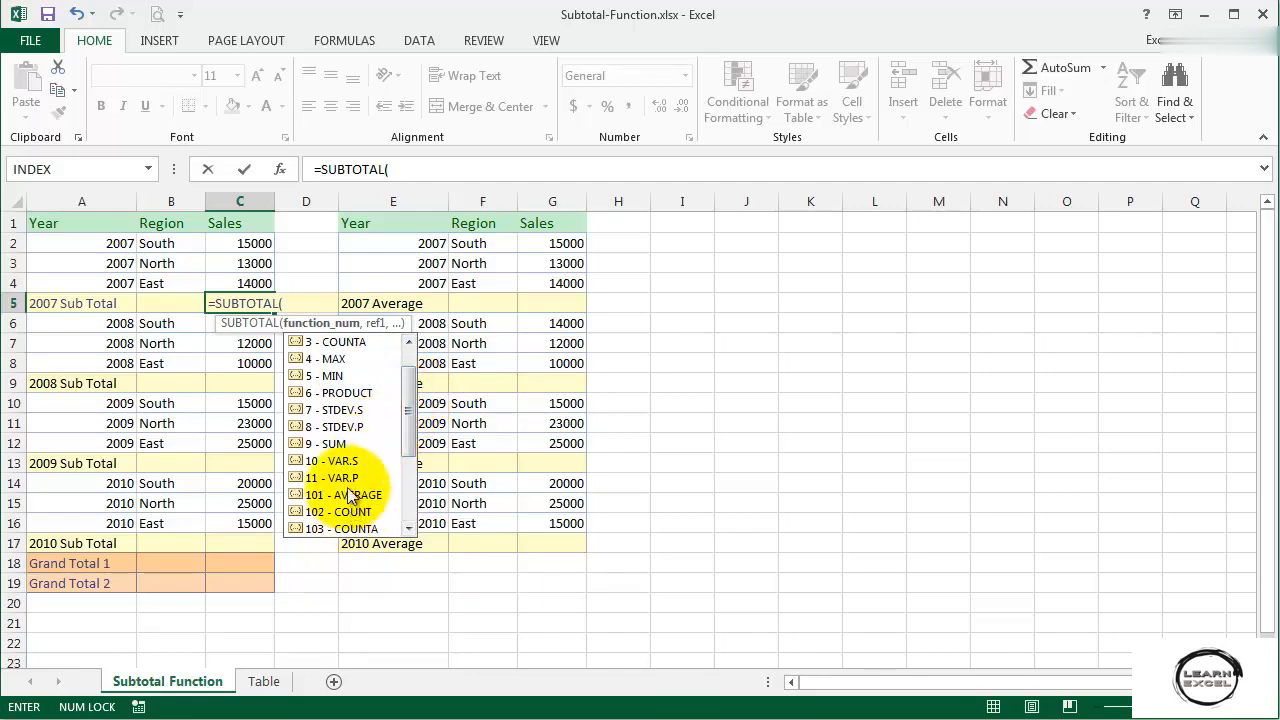
left_click_drag(412, 435, 410, 462)
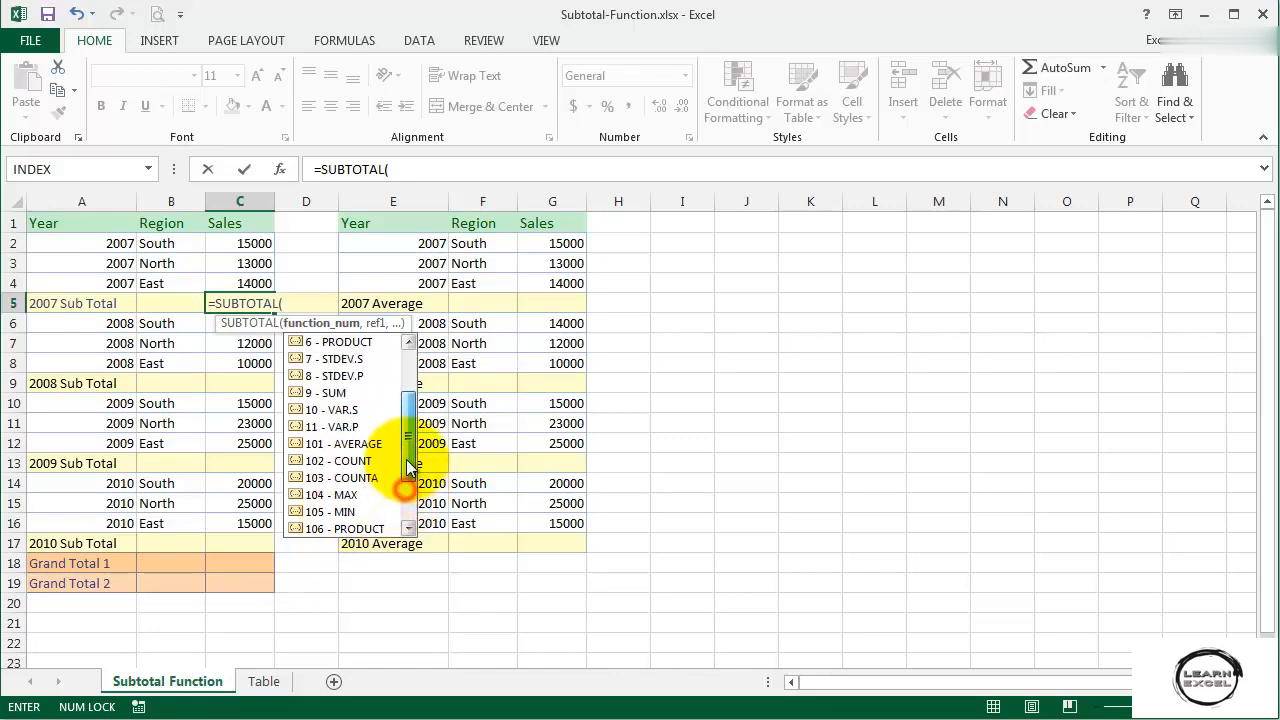
double_click(329, 394)
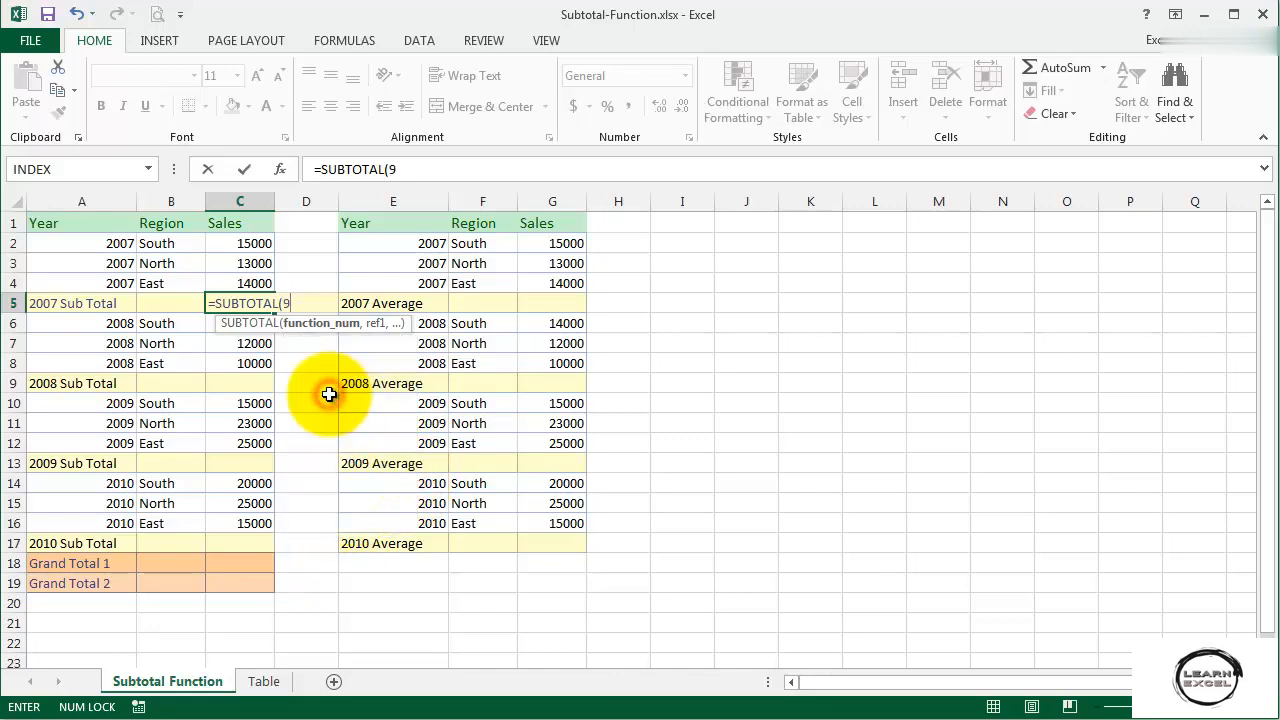
type(",")
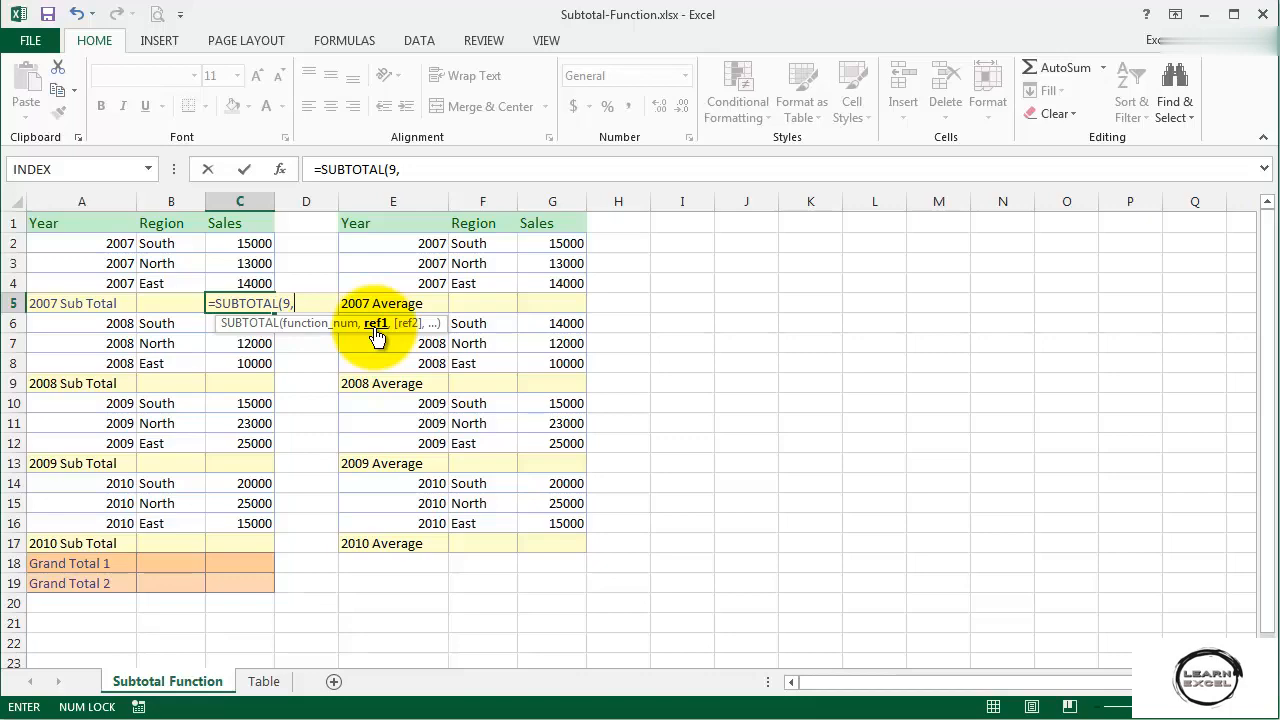
left_click_drag(240, 243, 228, 282)
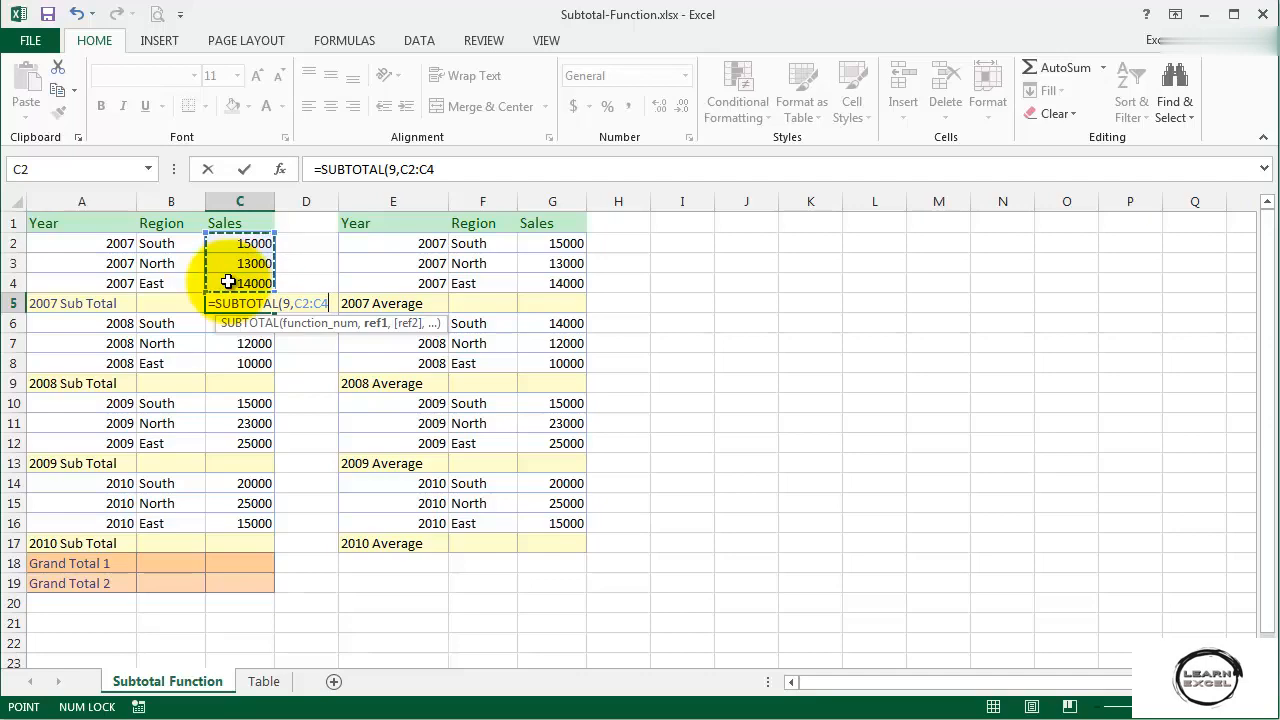
type(")")
key("Return")
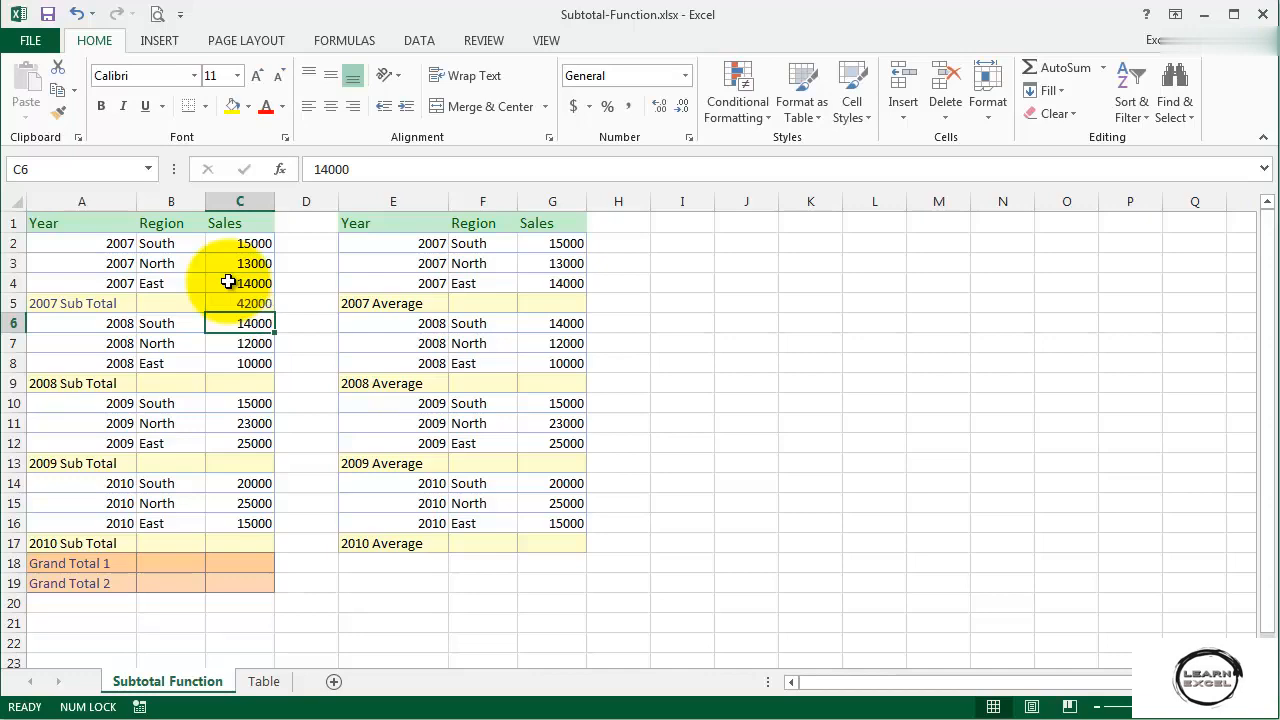
Copy the 2007 subtotal formula from C5 into the 2008, 2009 and 2010 Sub Total cells C9, C13 and C17
left_click(222, 300)
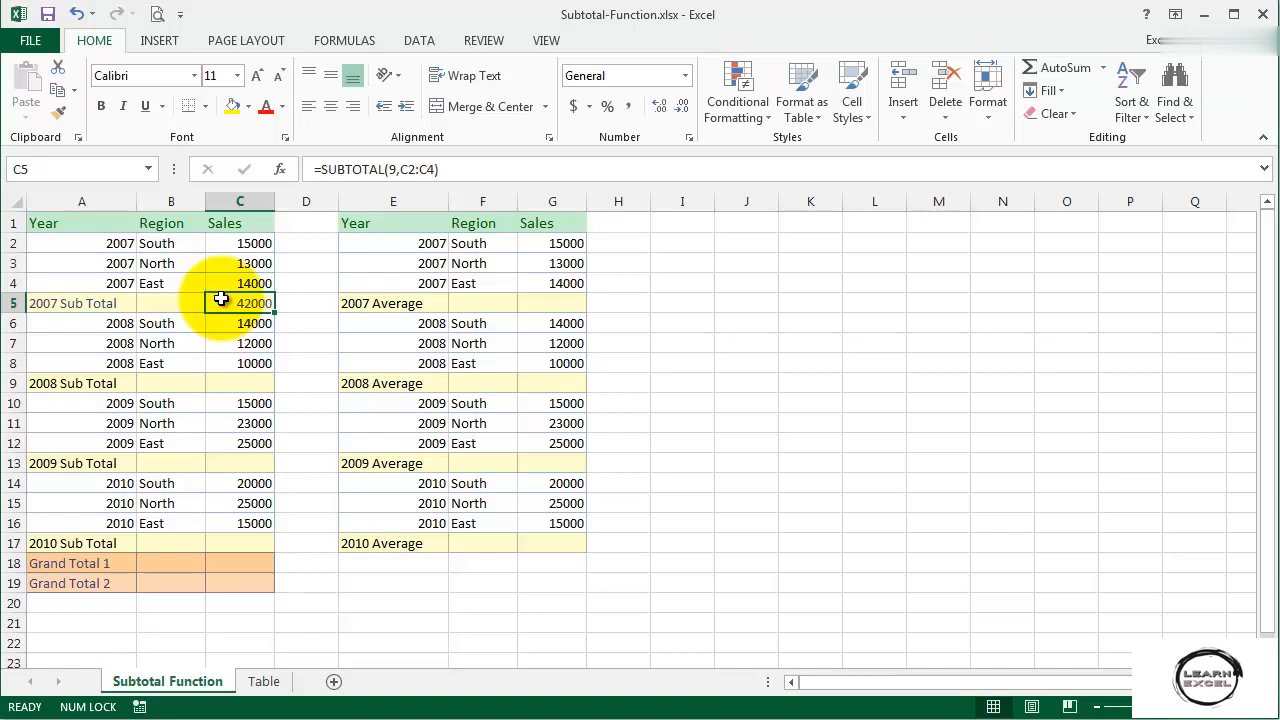
key("ctrl+c")
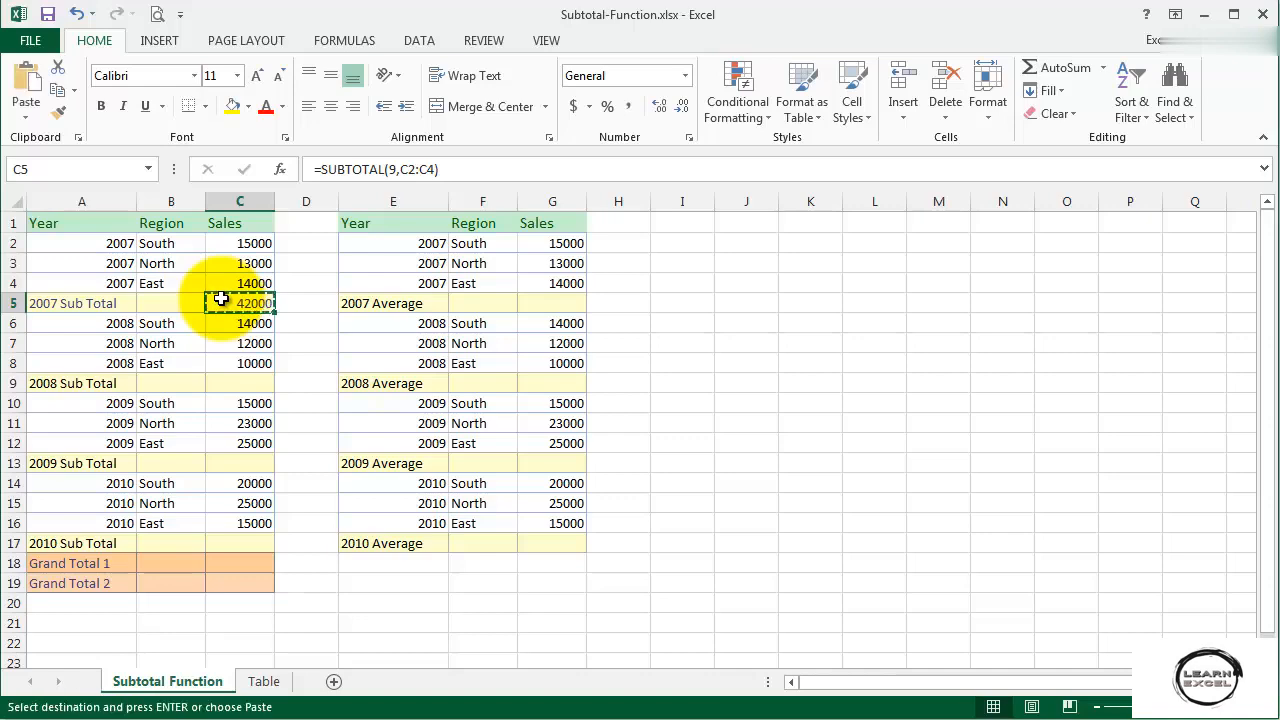
left_click(225, 380)
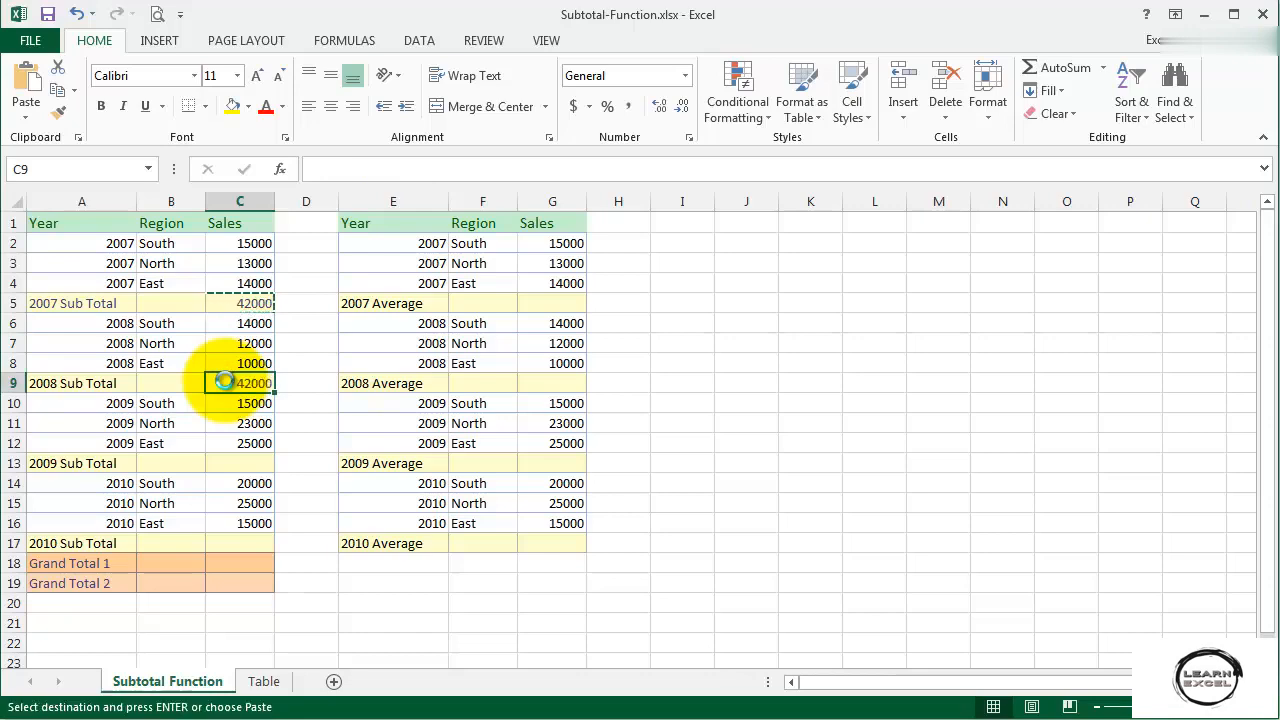
key("ctrl+v")
left_click(225, 460)
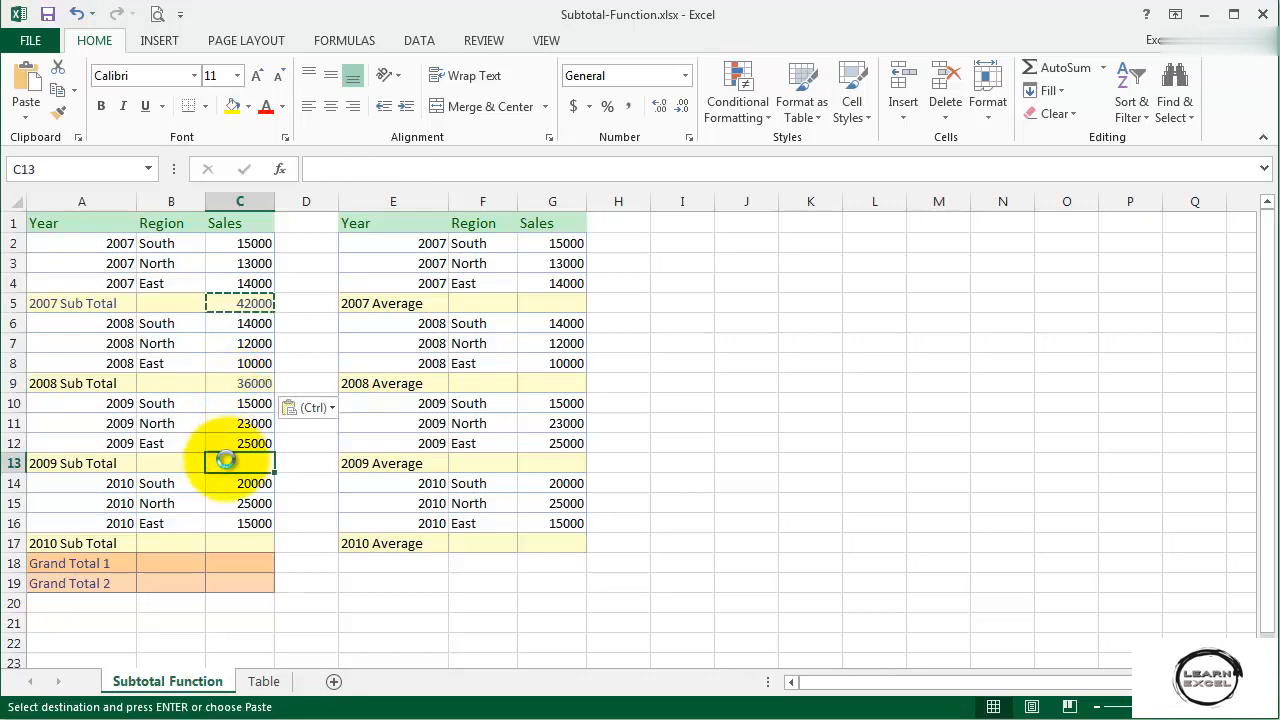
key("ctrl+v")
left_click(221, 540)
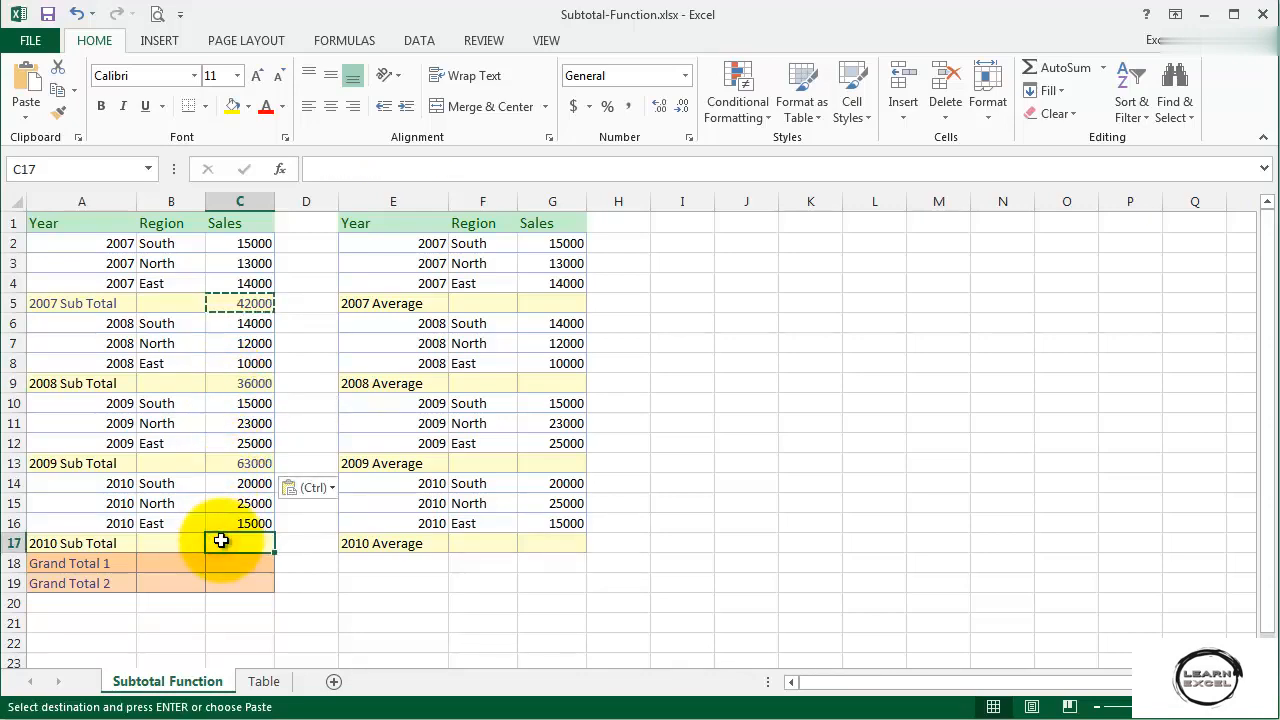
key("ctrl+v")
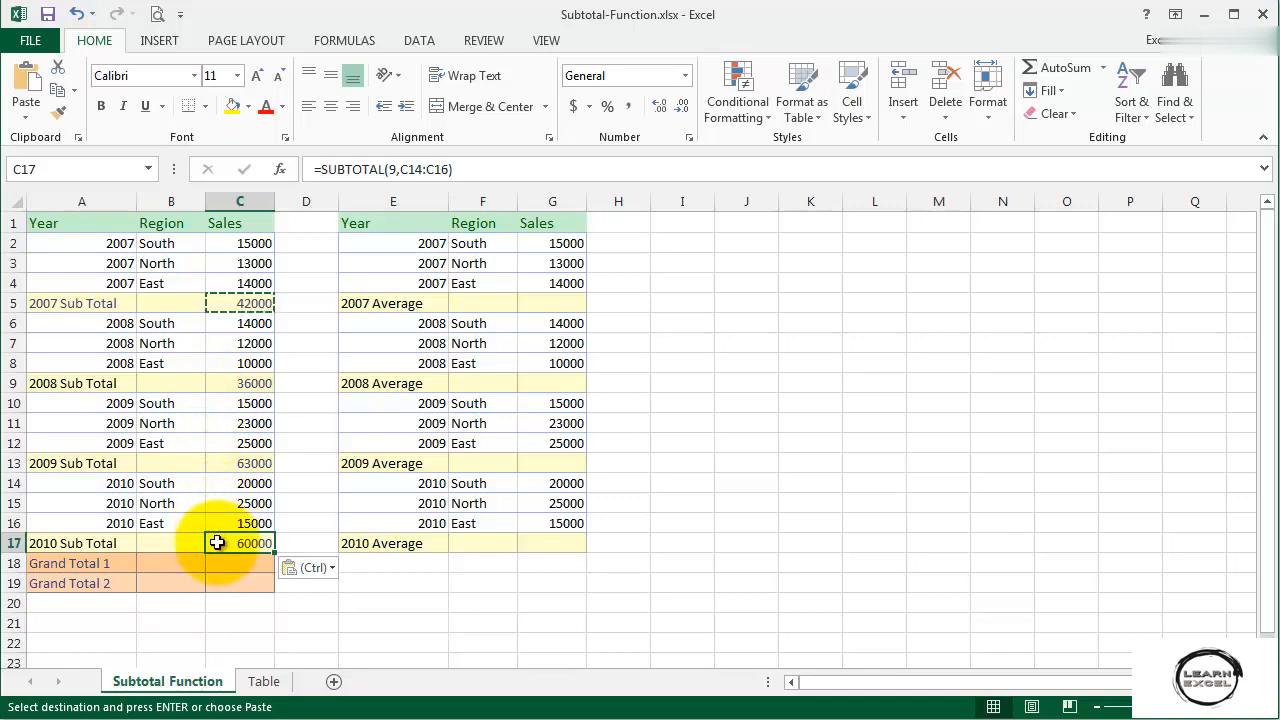
Enter a SUBTOTAL formula in G5 using function 1 - AVERAGE over the 2007 sales range G2:G4
left_click(541, 302)
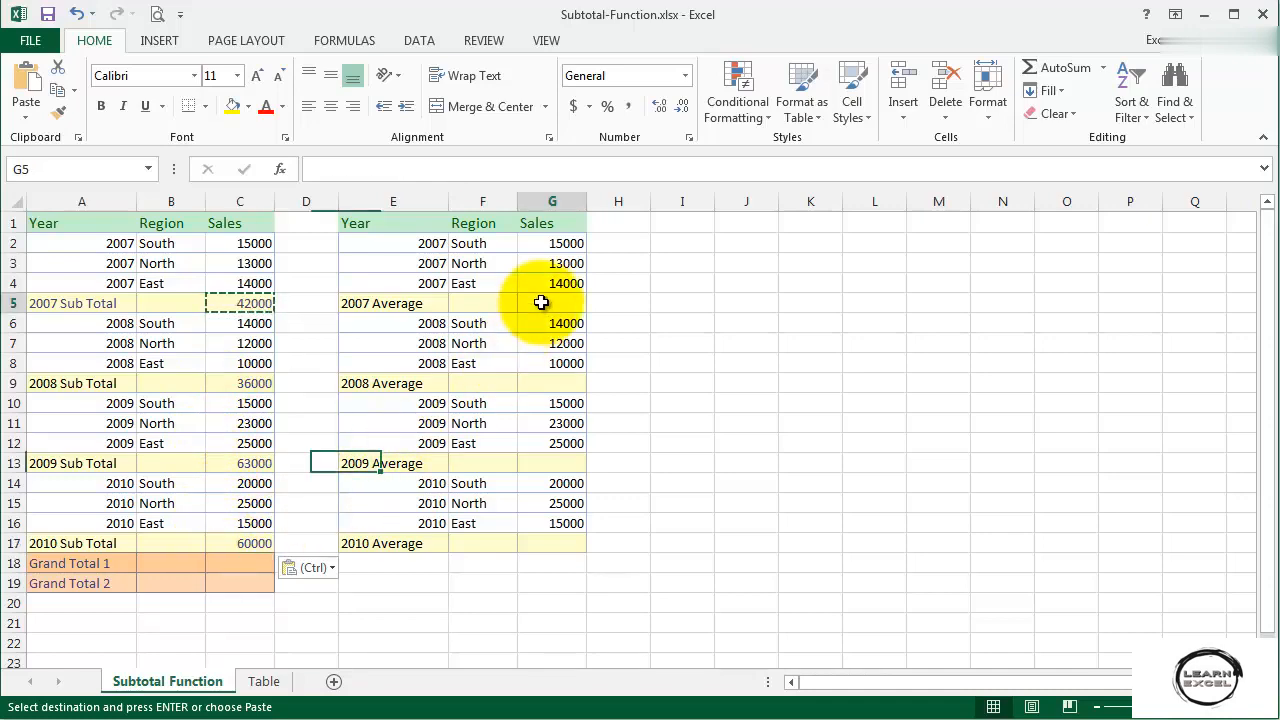
type("=")
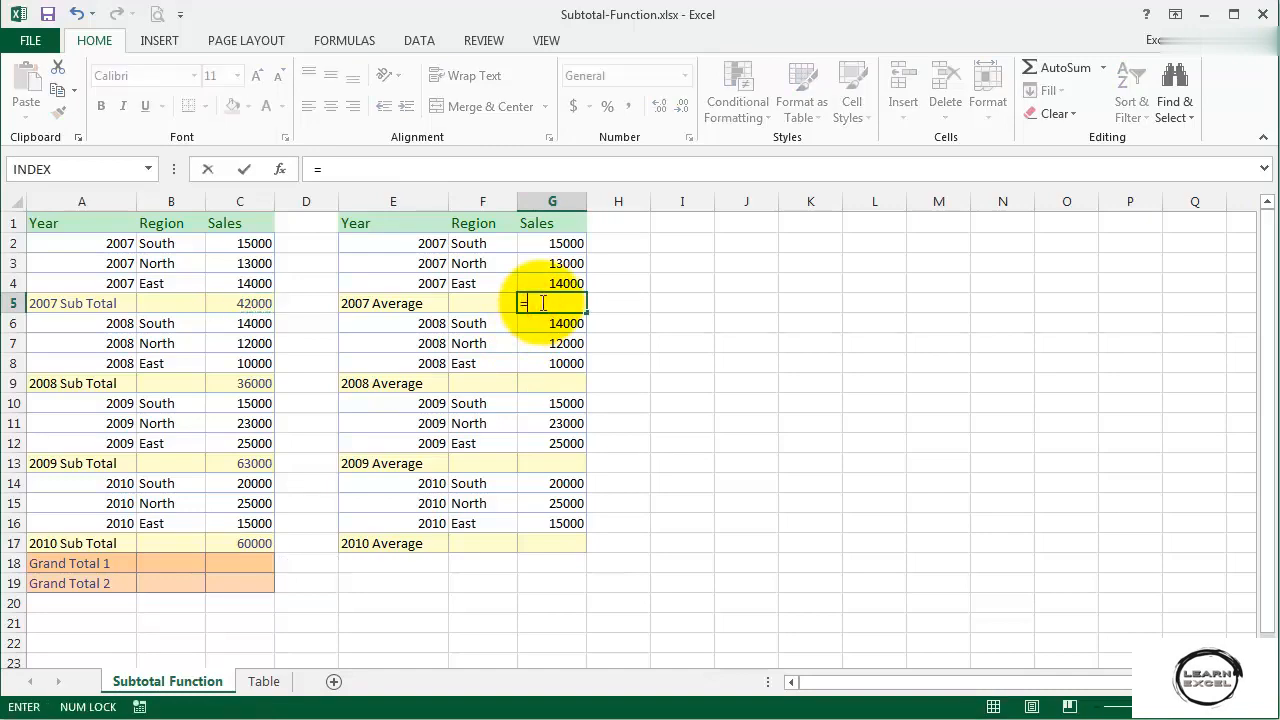
type("sub")
key("Down")
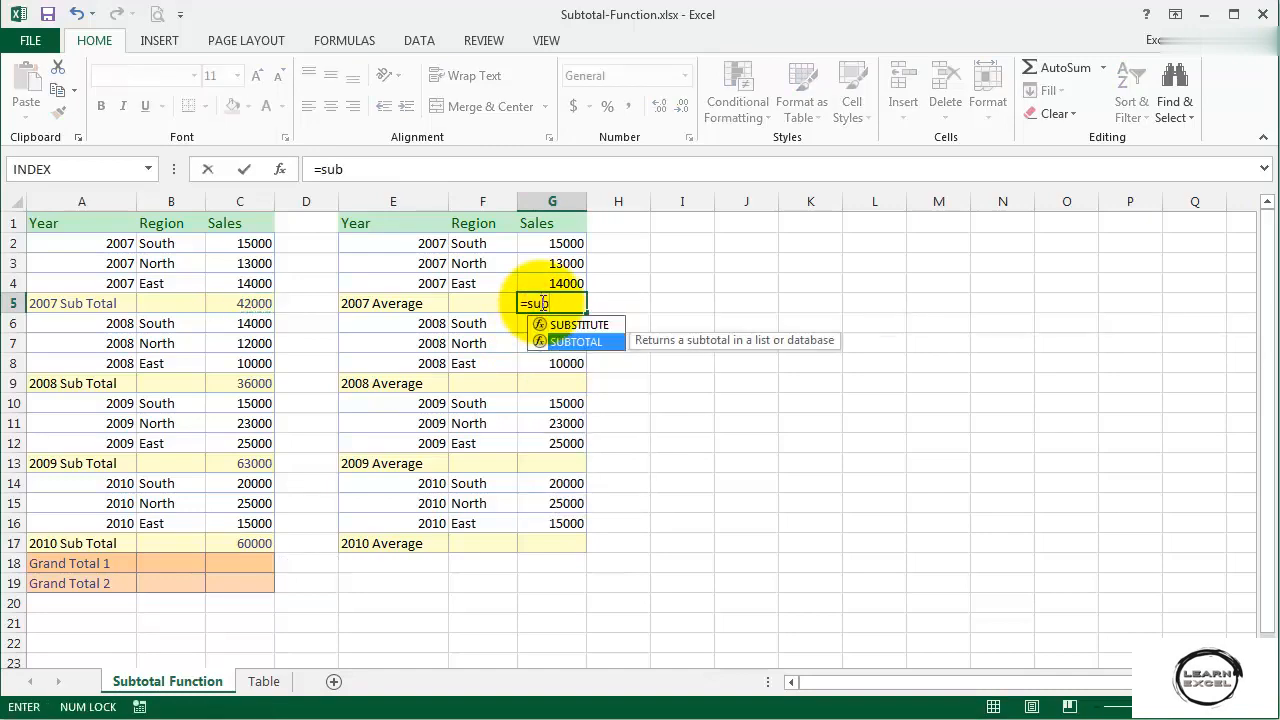
double_click(610, 342)
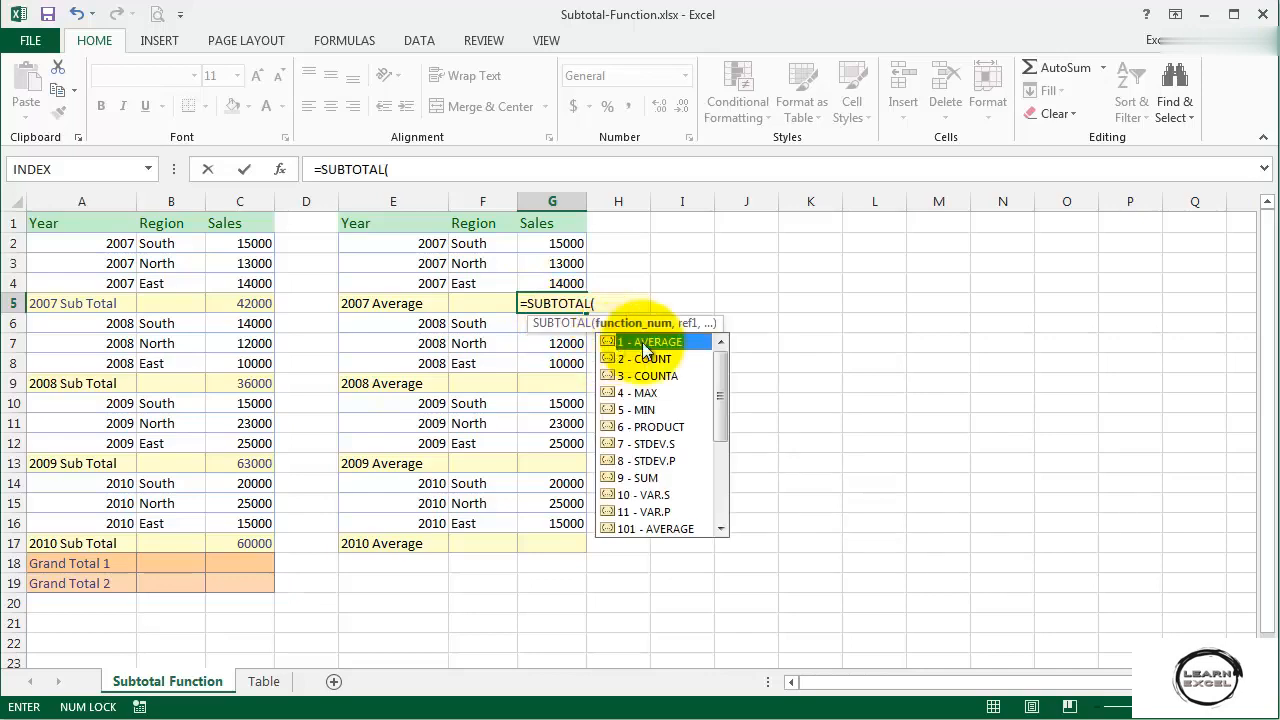
double_click(682, 342)
type(",")
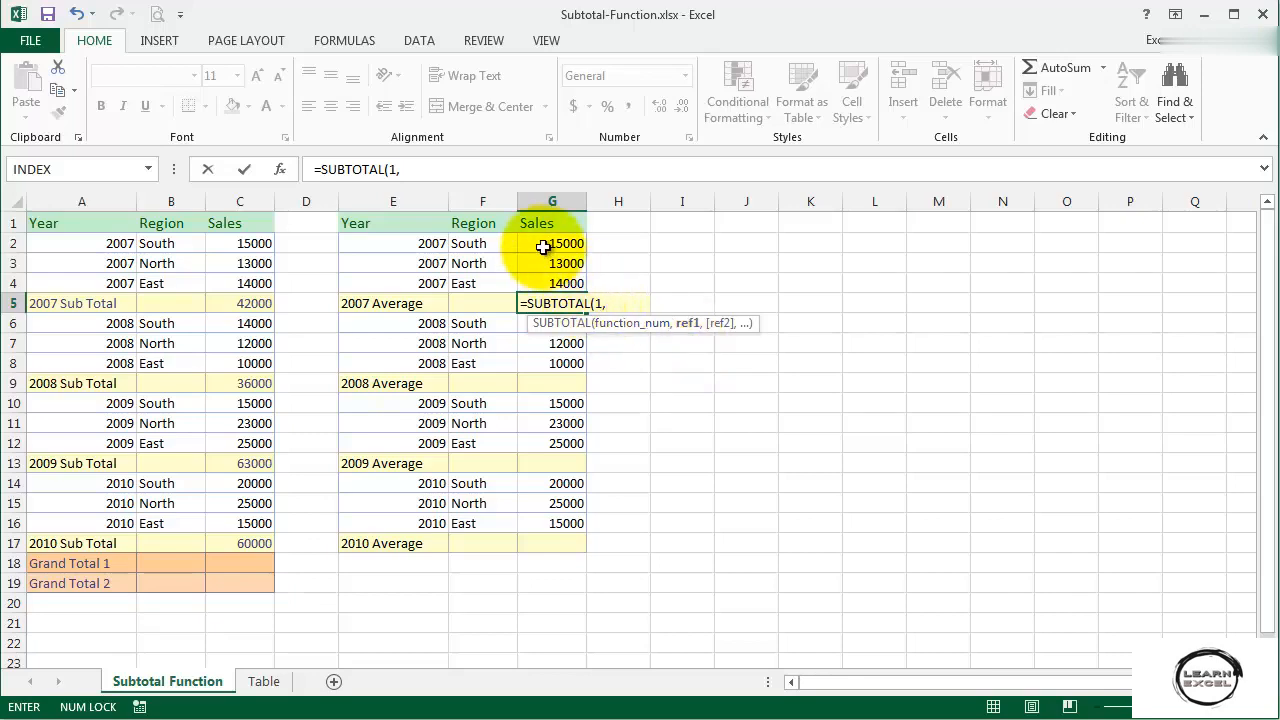
left_click_drag(540, 246, 538, 281)
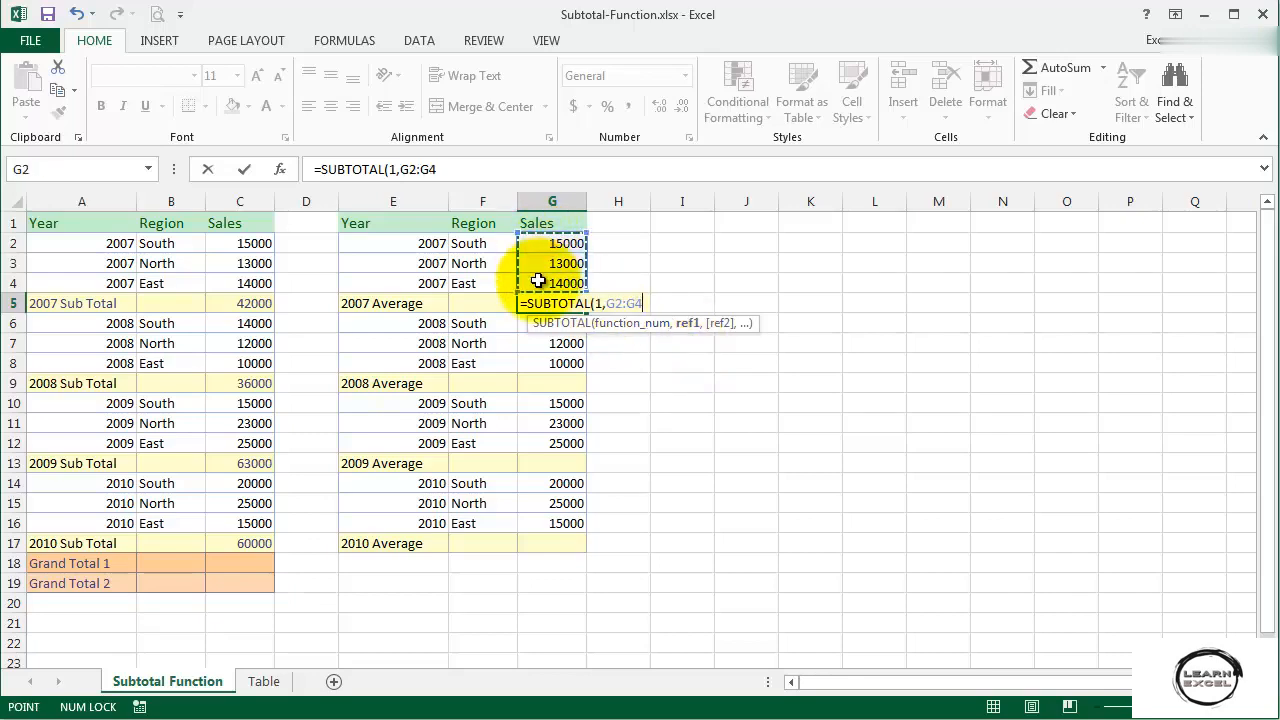
key("Return")
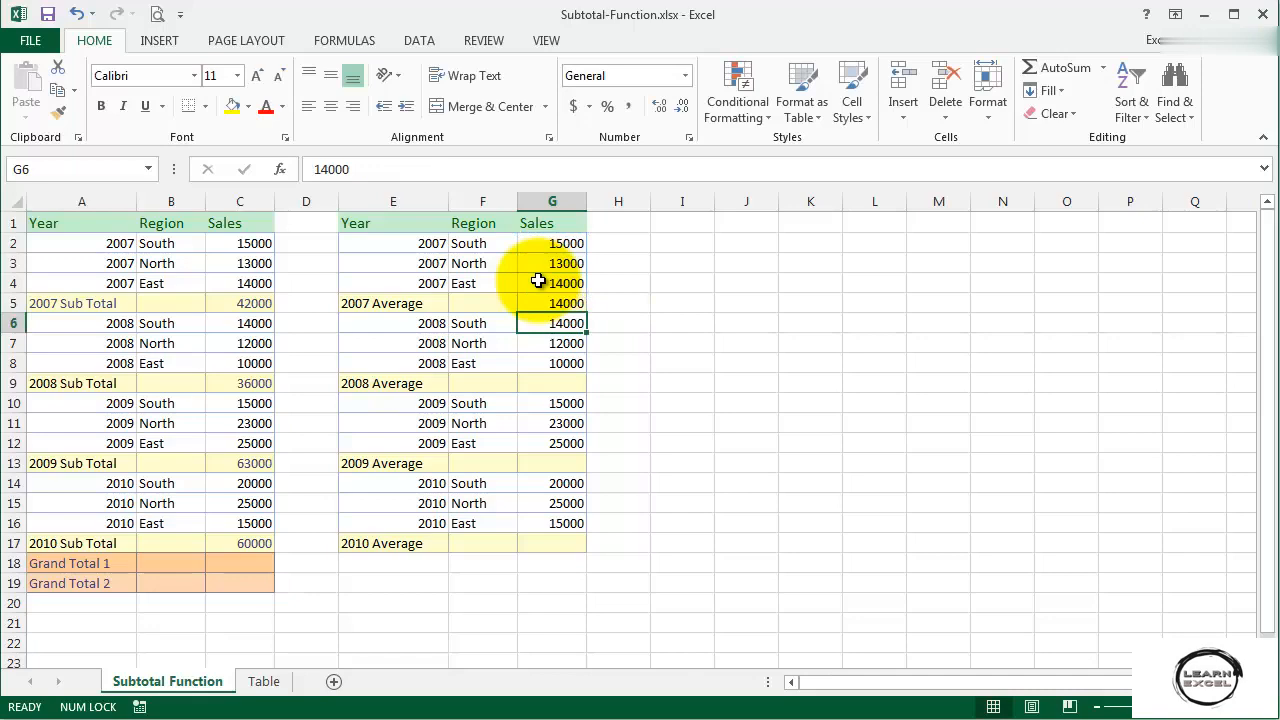
Copy the 2007 average formula from G5 into the 2008, 2009 and 2010 Average cells G9, G13 and G17
left_click(526, 302)
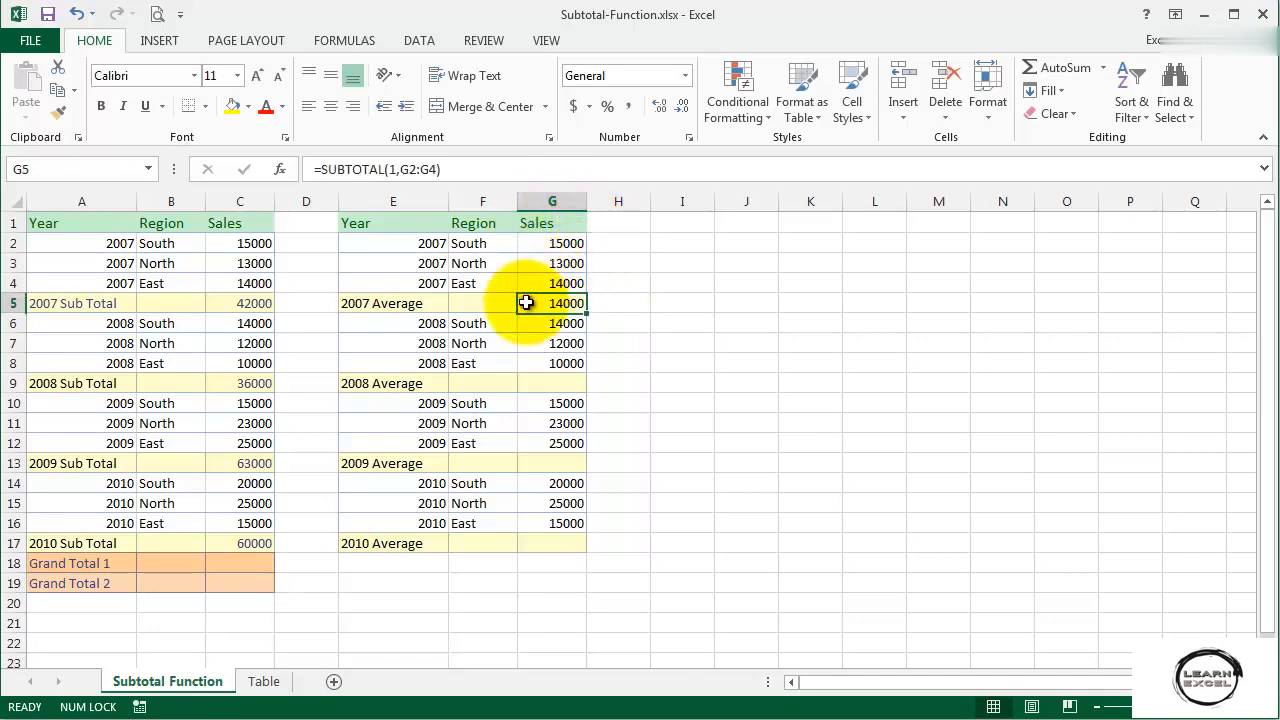
key("ctrl+c")
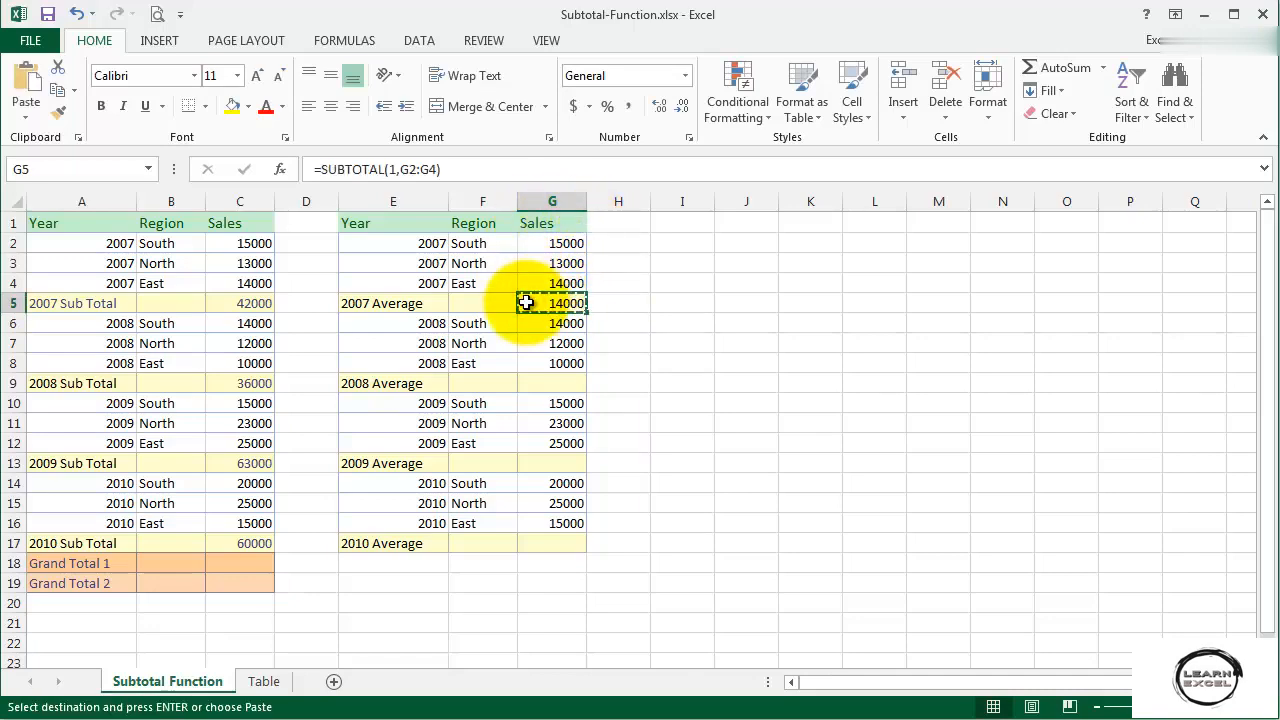
left_click(531, 383)
left_click(531, 463, "ctrl")
left_click(532, 540, "ctrl")
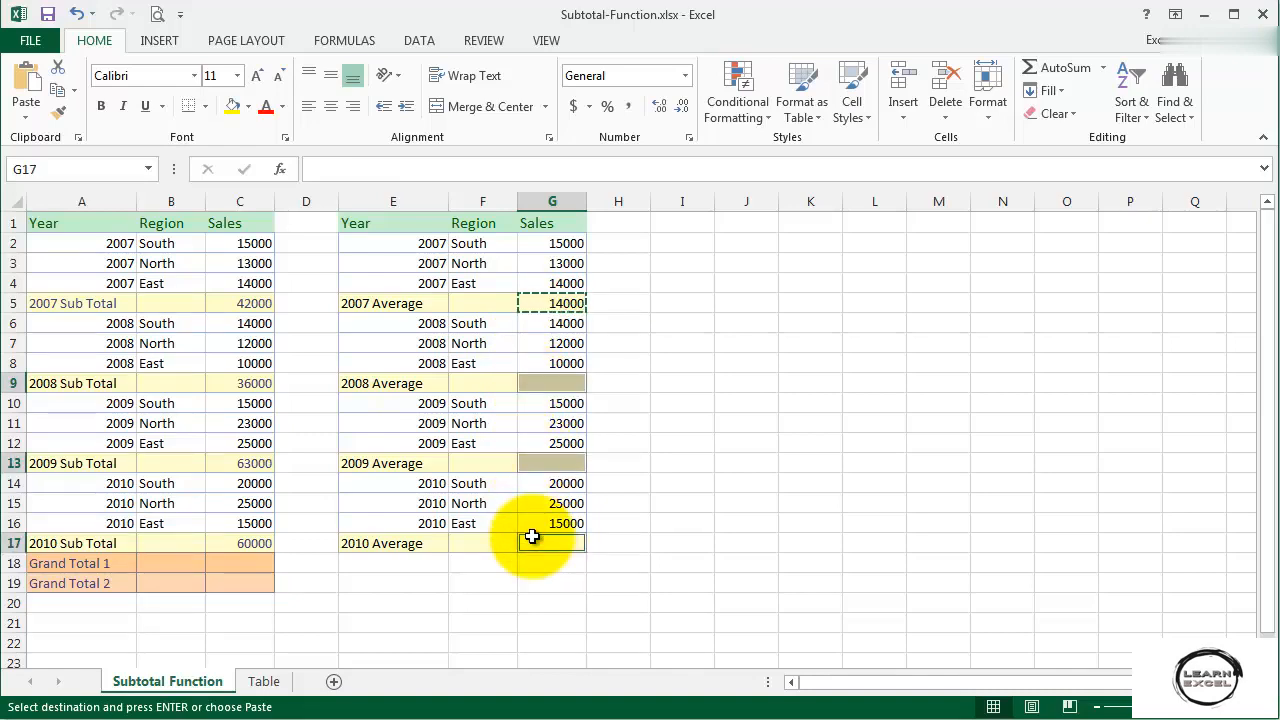
key("Return")
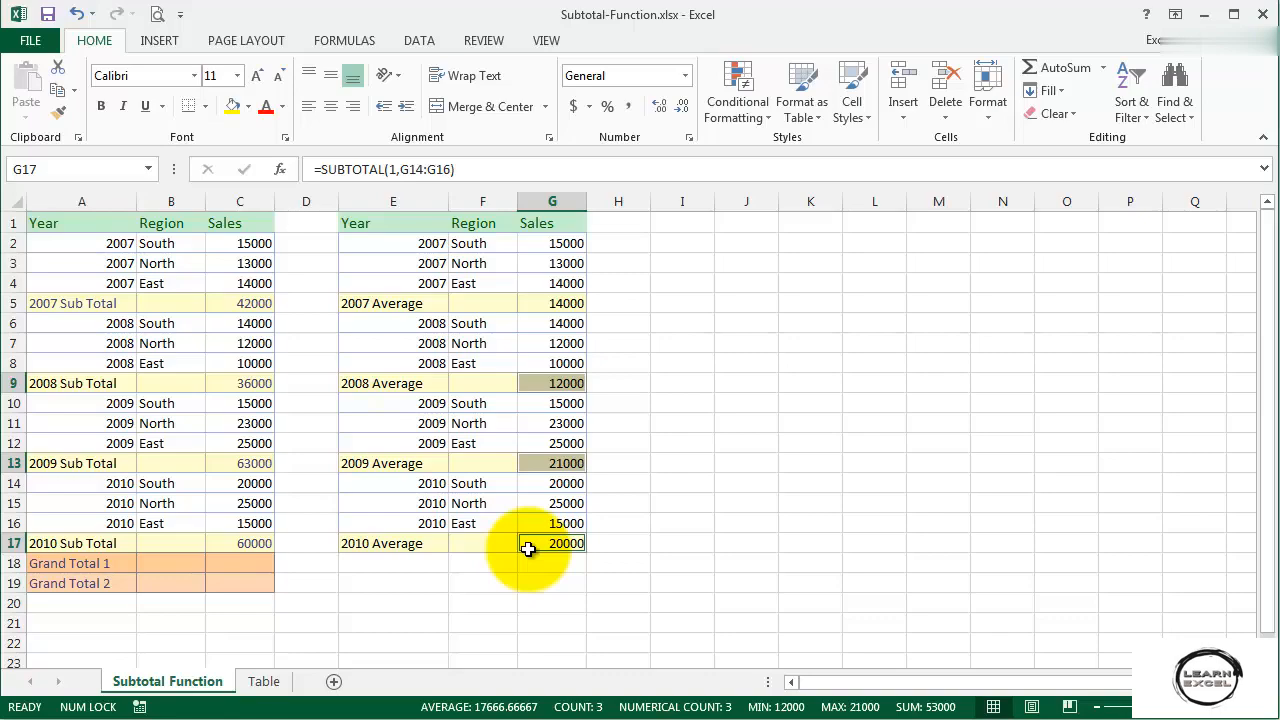
Examine the function number and range arguments of the SUBTOTAL formulas in C5 and G5
left_click(223, 302)
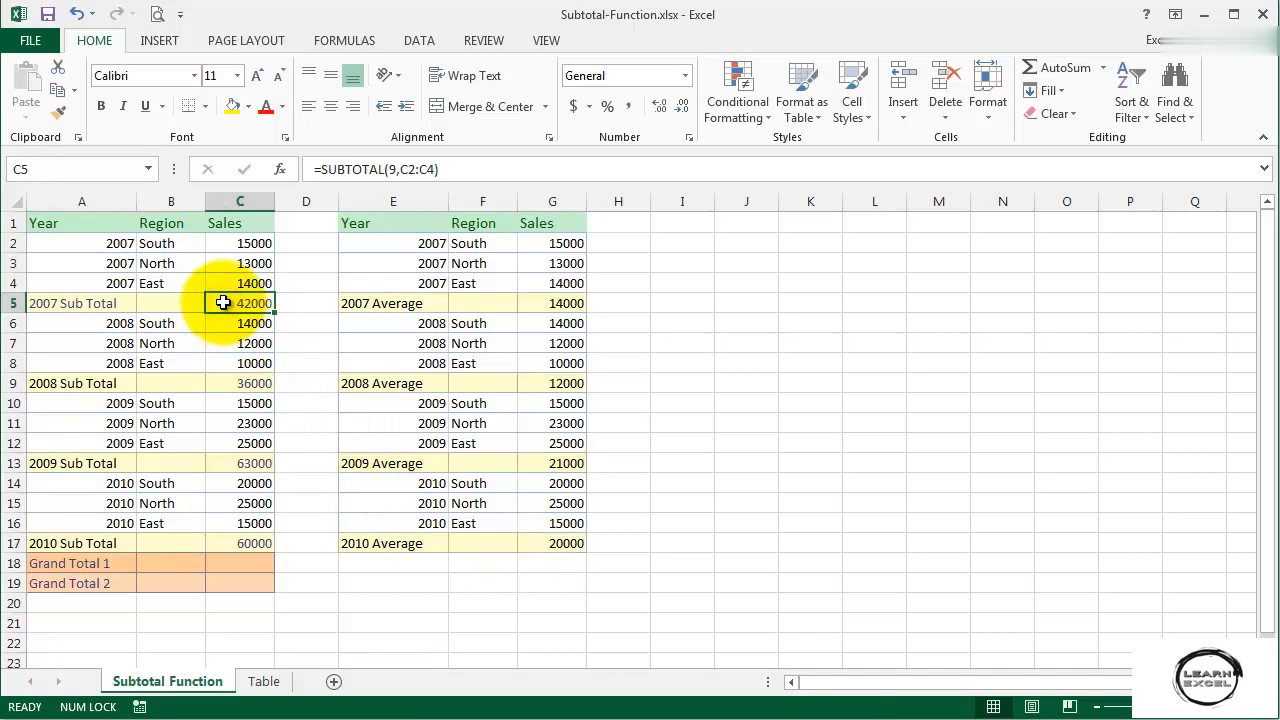
left_click(470, 170)
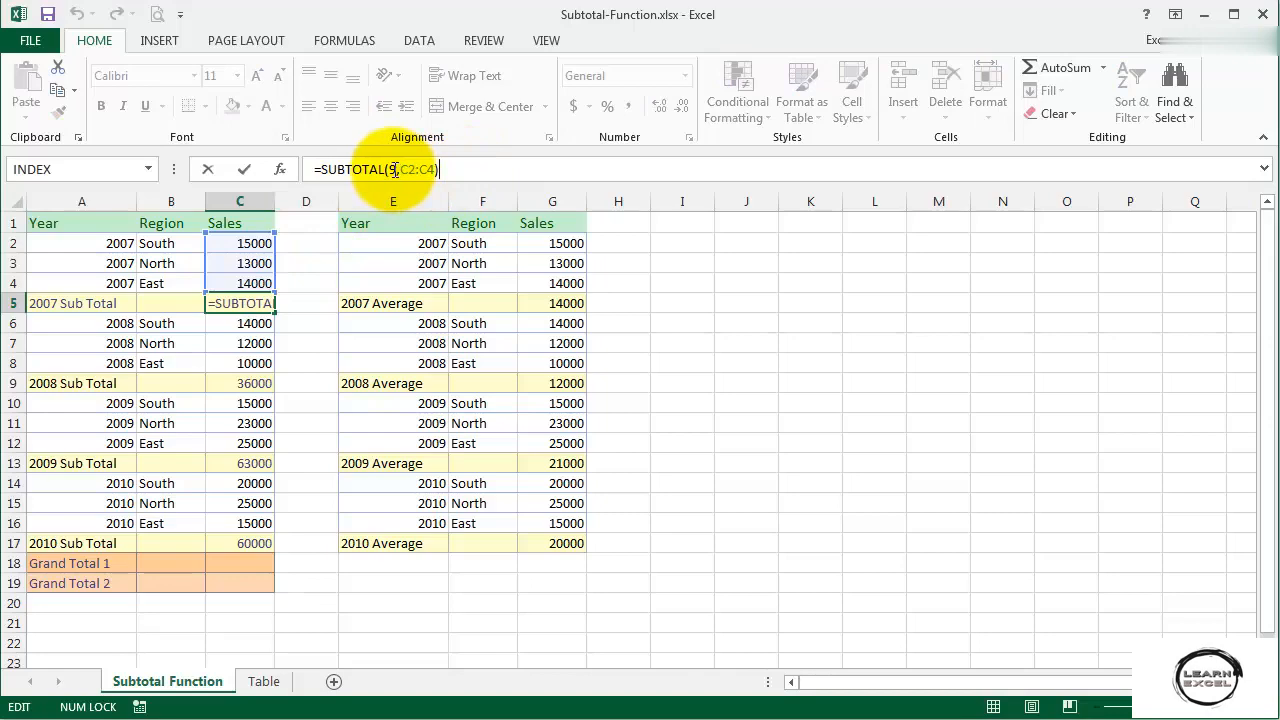
left_click_drag(400, 170, 434, 168)
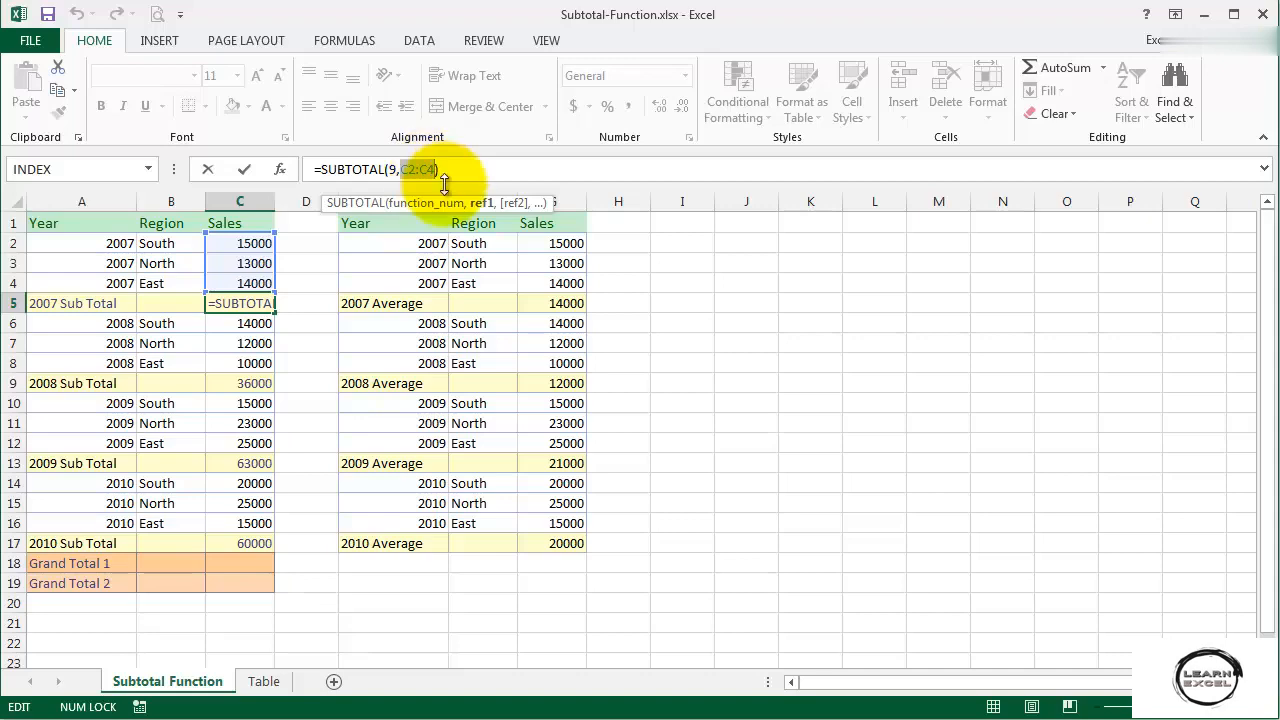
key("ctrl+Return")
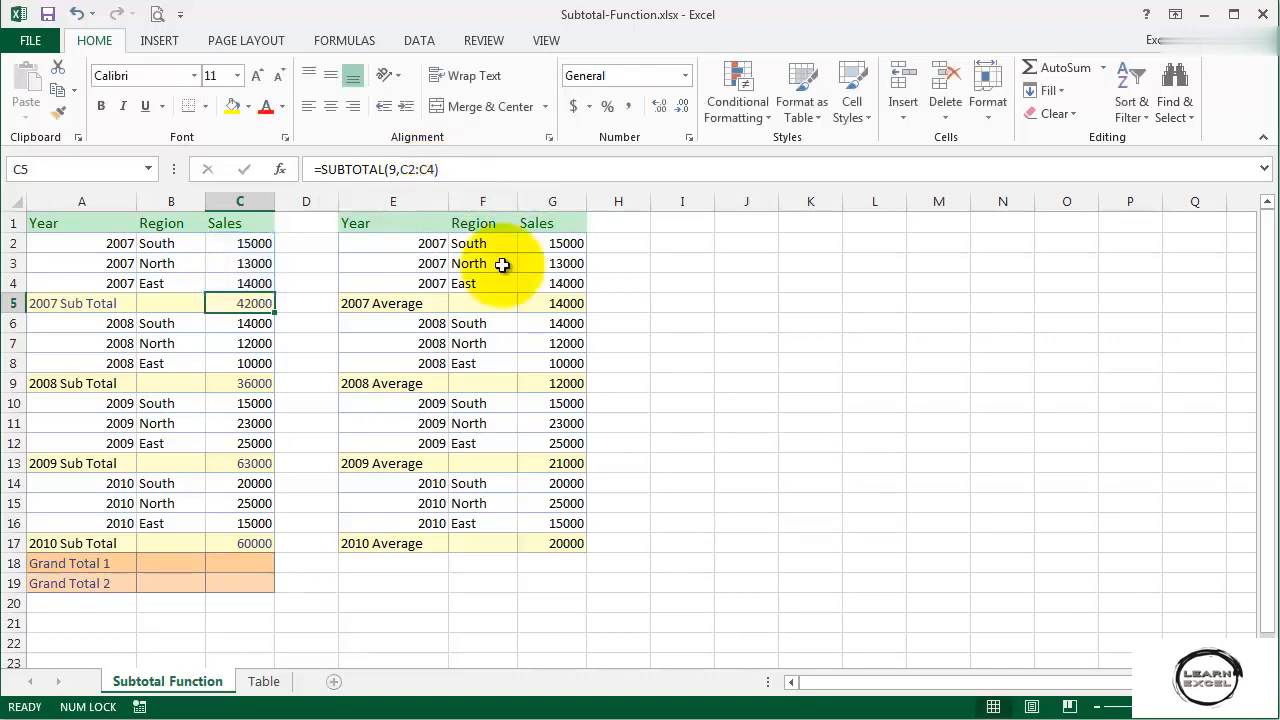
left_click(536, 304)
left_click(500, 174)
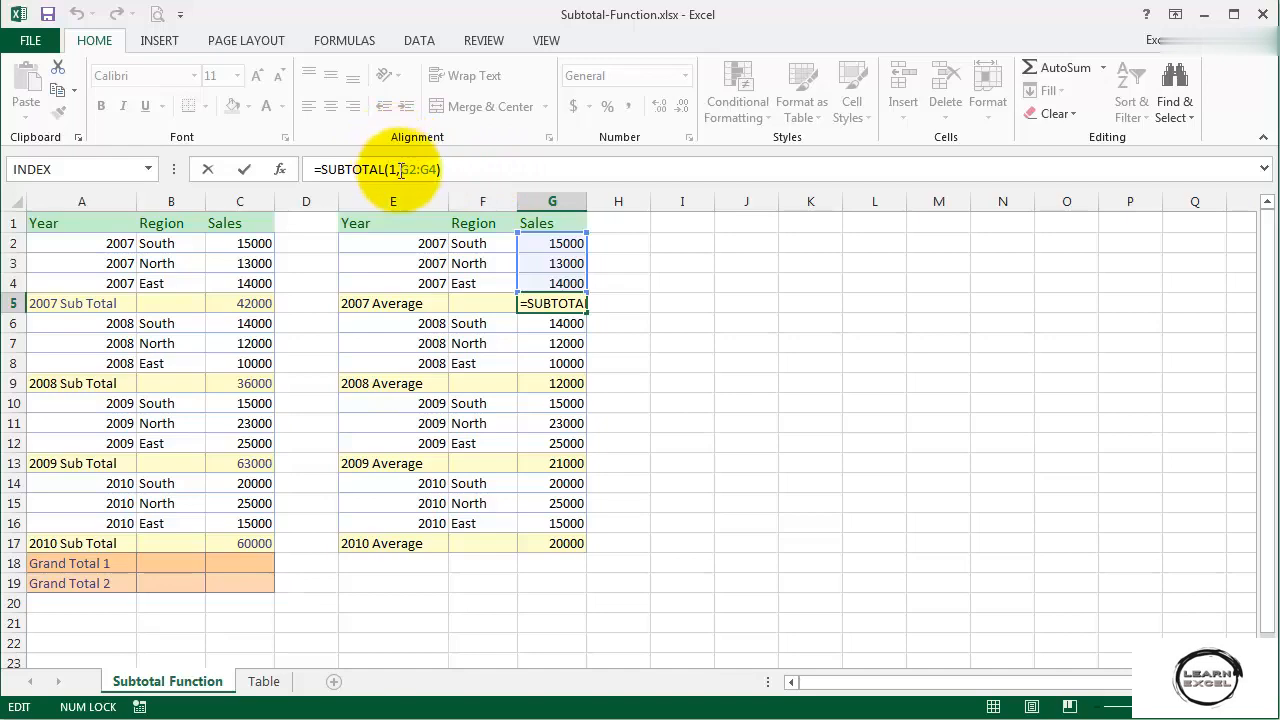
left_click_drag(400, 170, 438, 170)
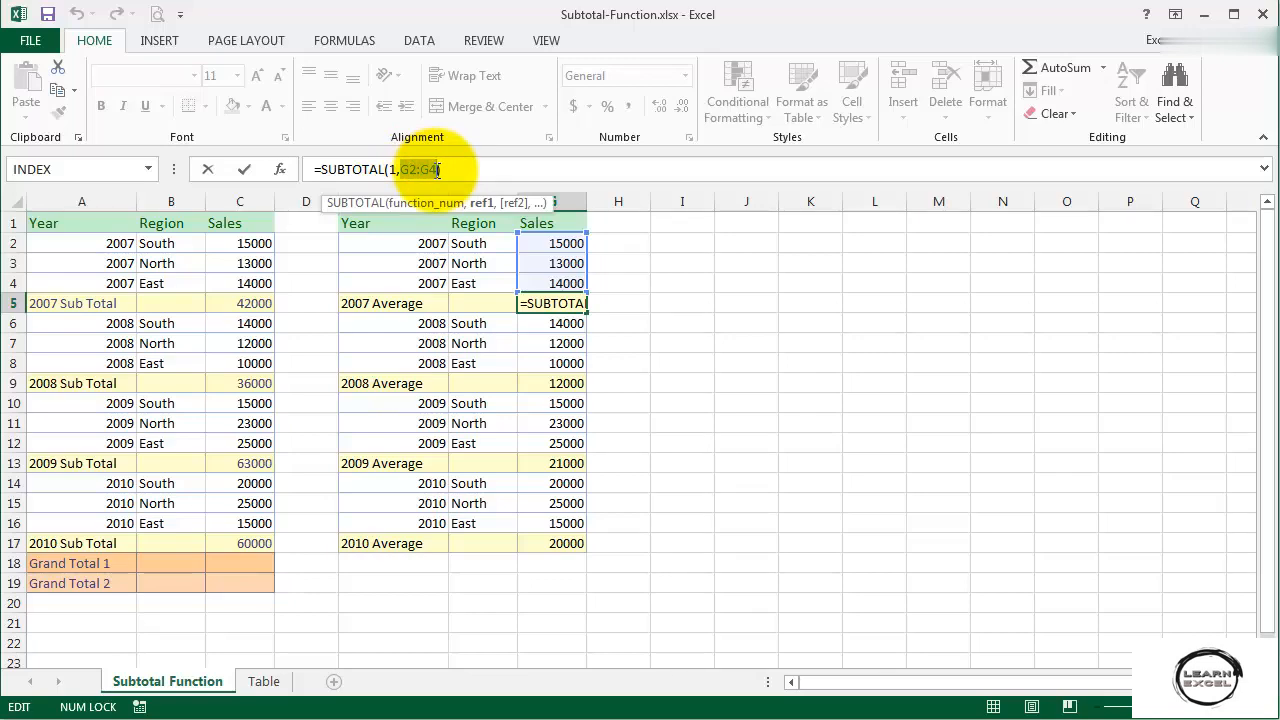
key("ctrl+Return")
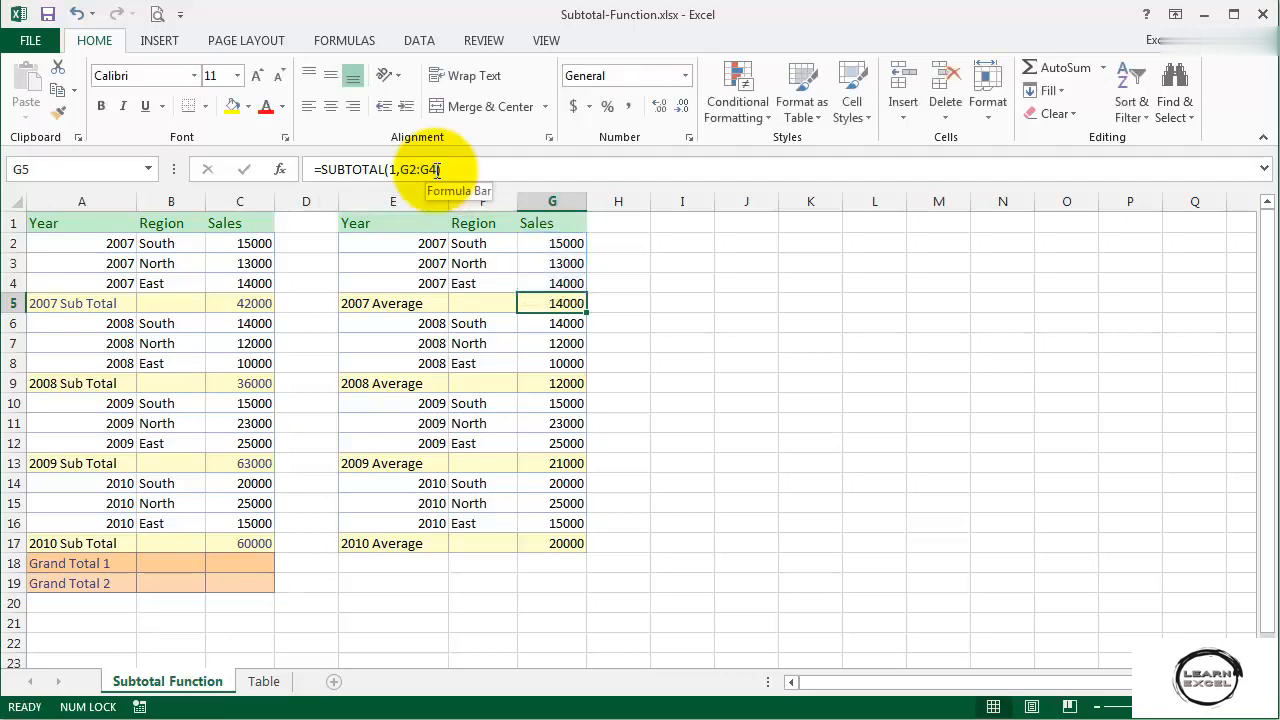
left_click(233, 562)
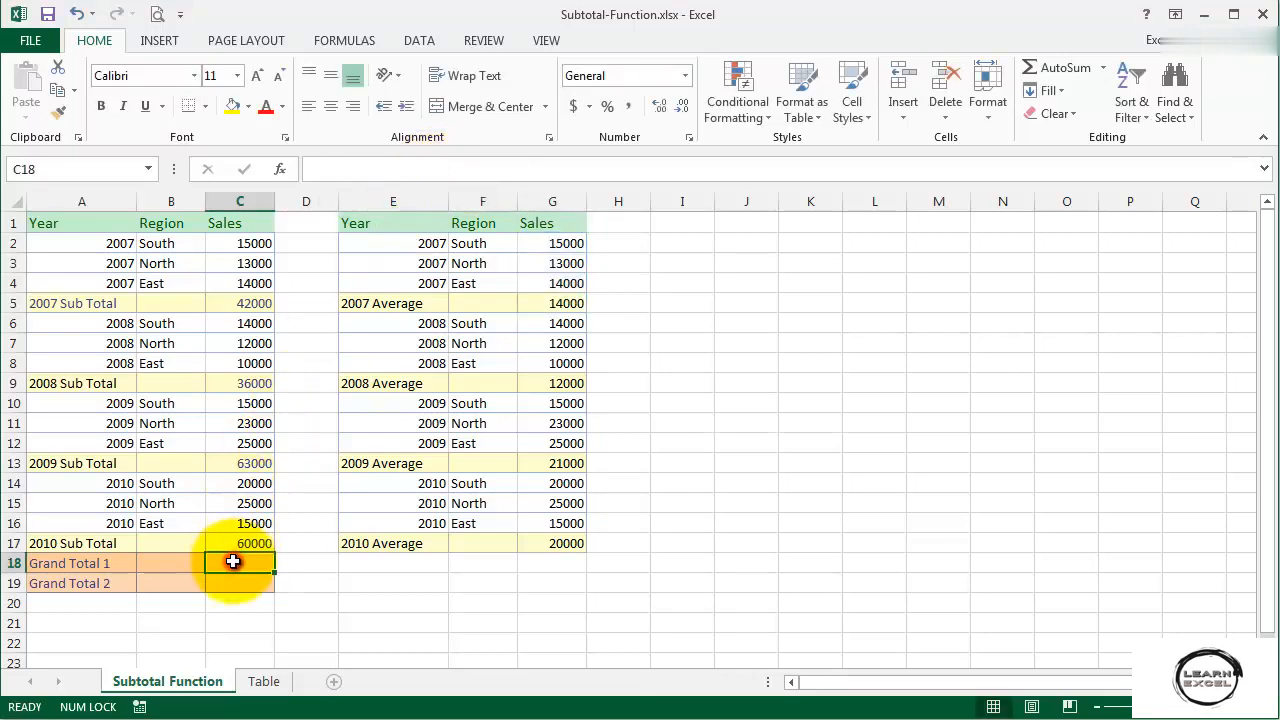
type("=")
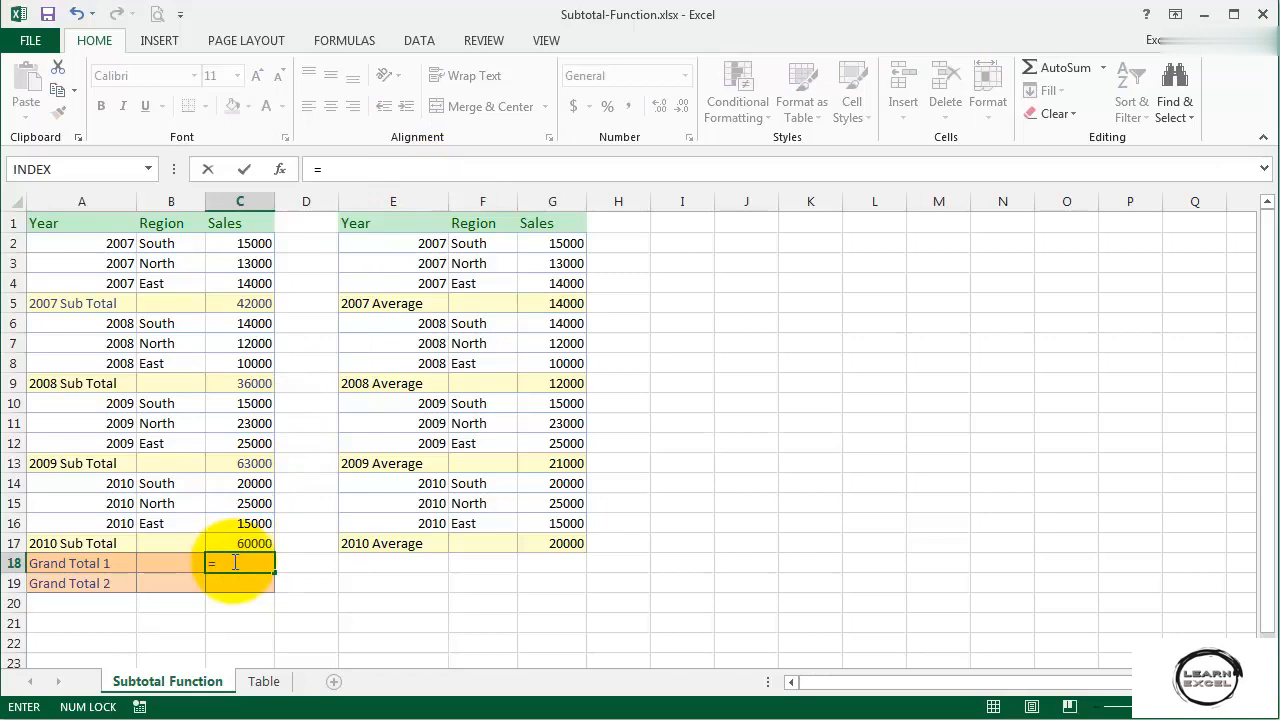
type("sub")
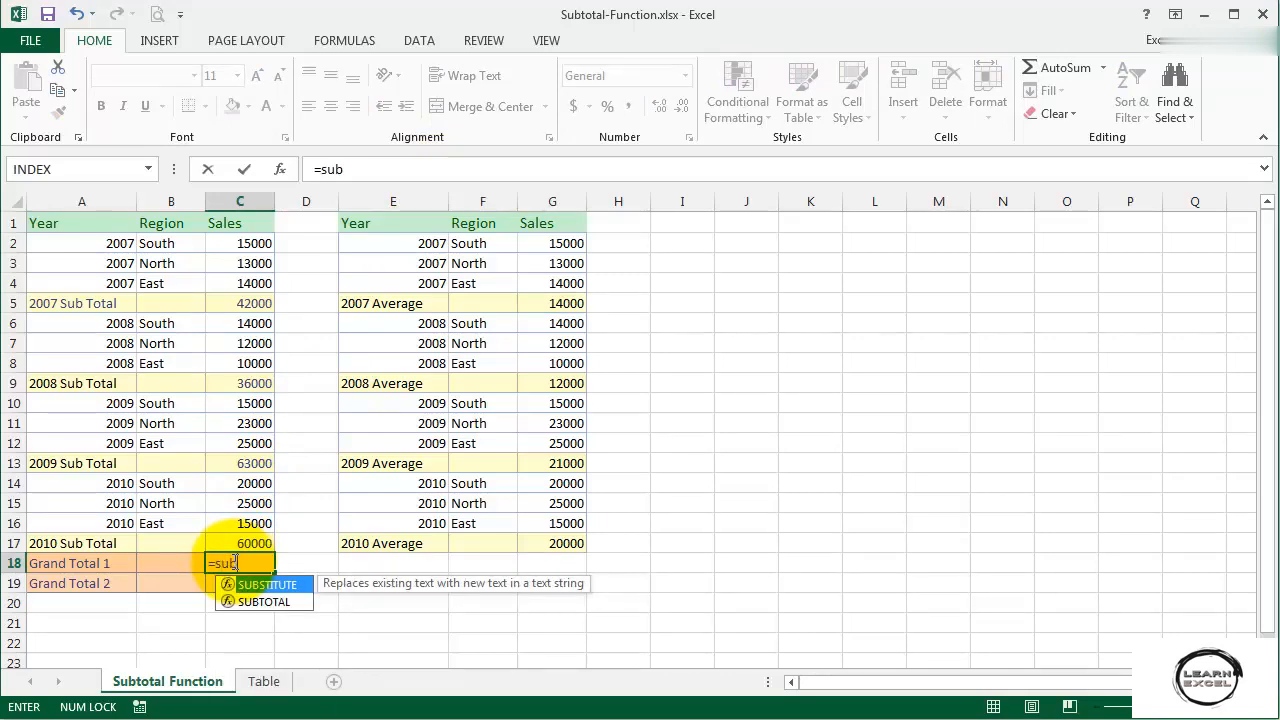
key("Down")
double_click(294, 586)
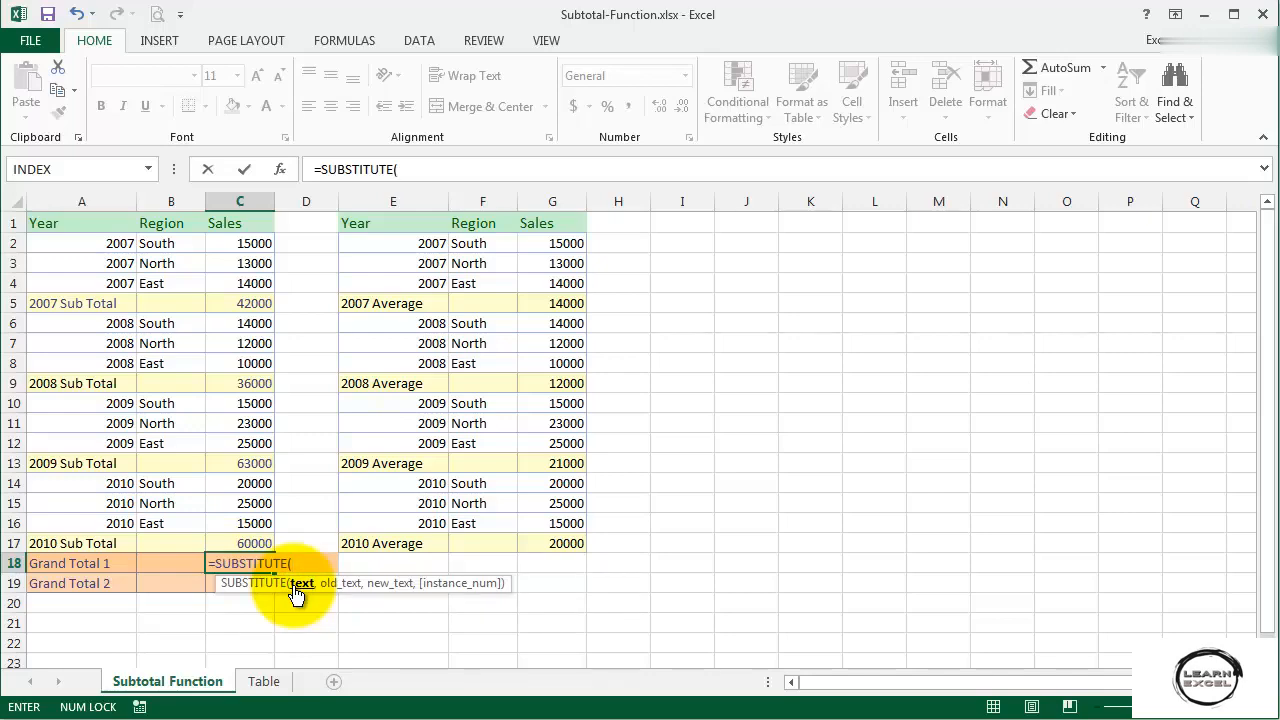
key("Escape")
Enter a SUBTOTAL formula in the Grand Total 1 cell C18 using function 9 - SUM over C2:C17, and review its range
type("=")
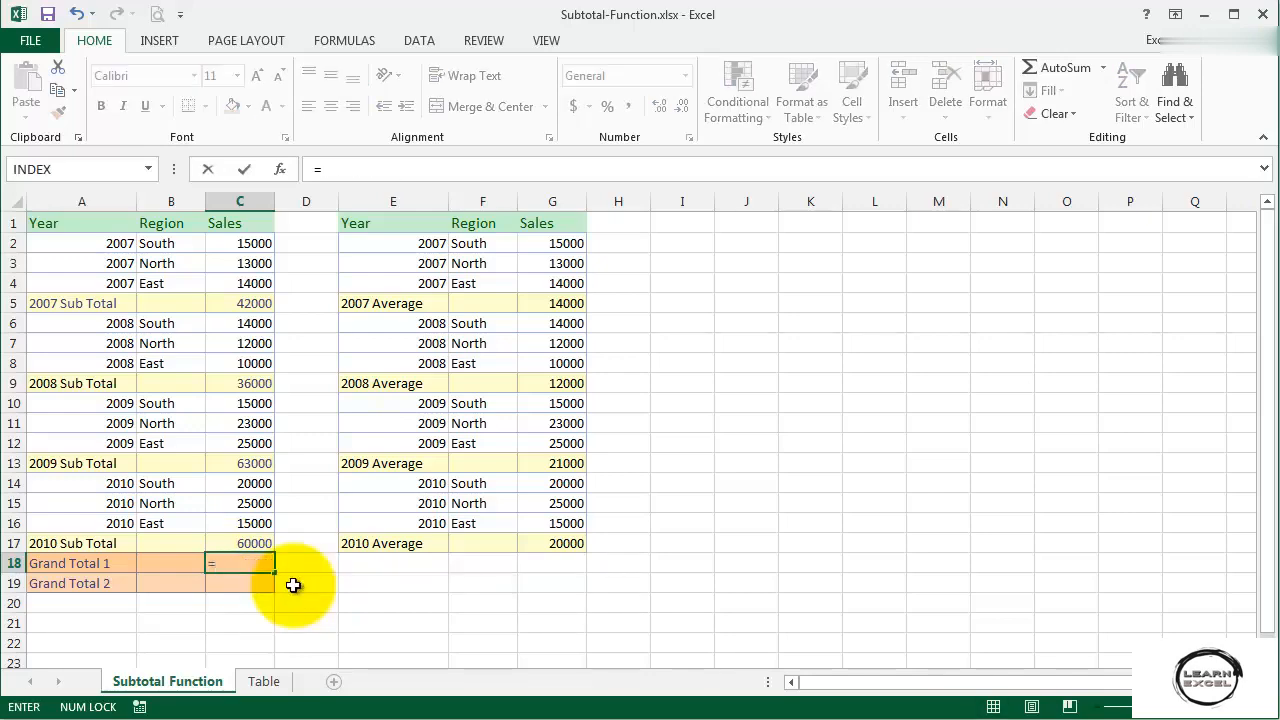
type("sub")
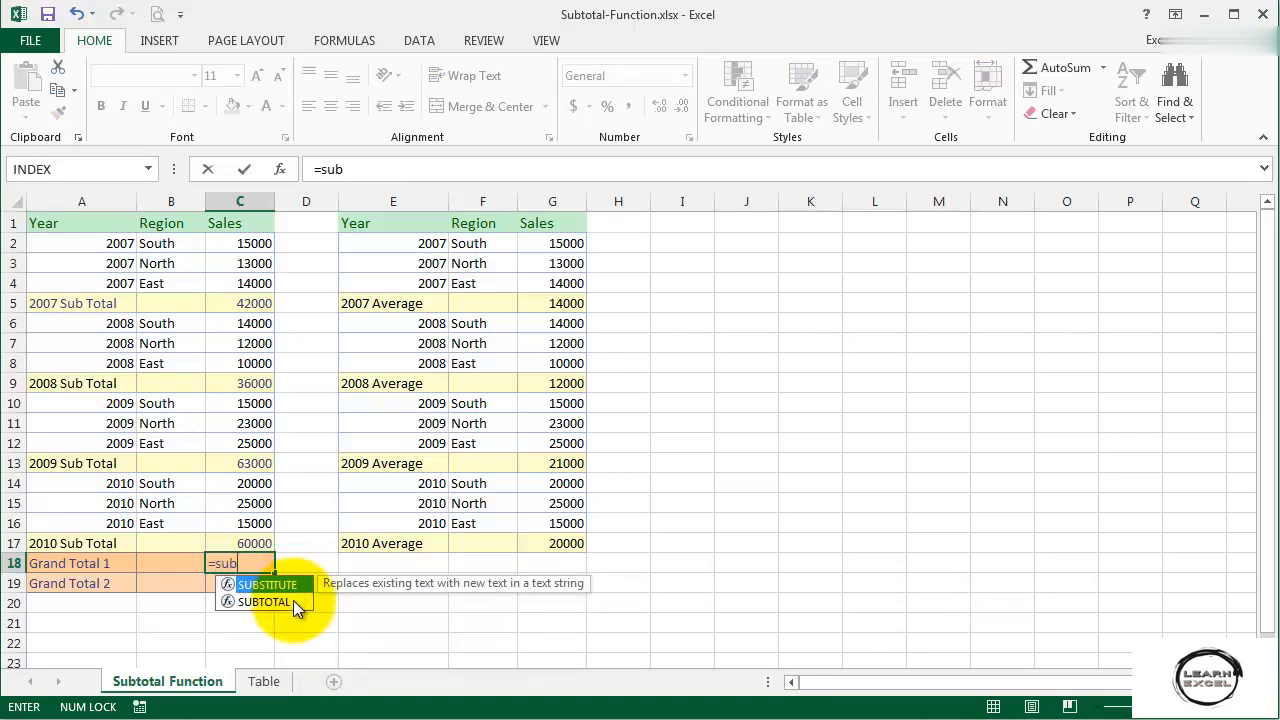
double_click(294, 603)
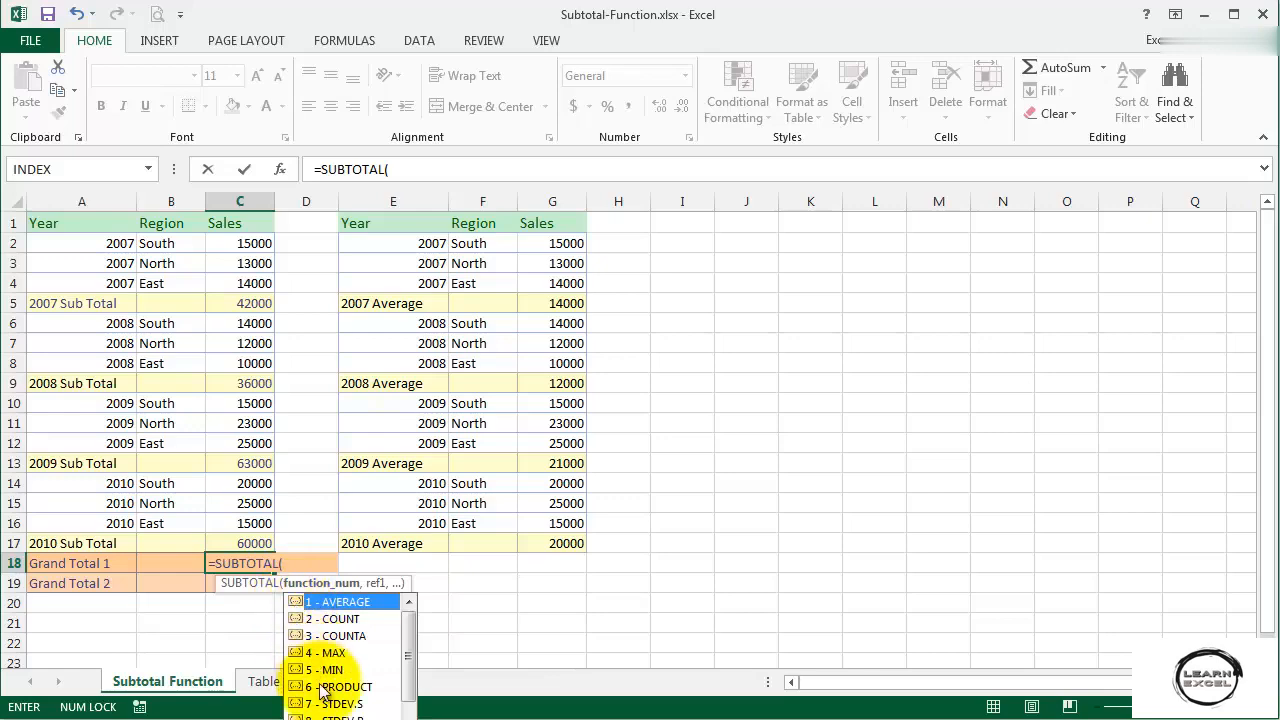
double_click(329, 719)
type(",")
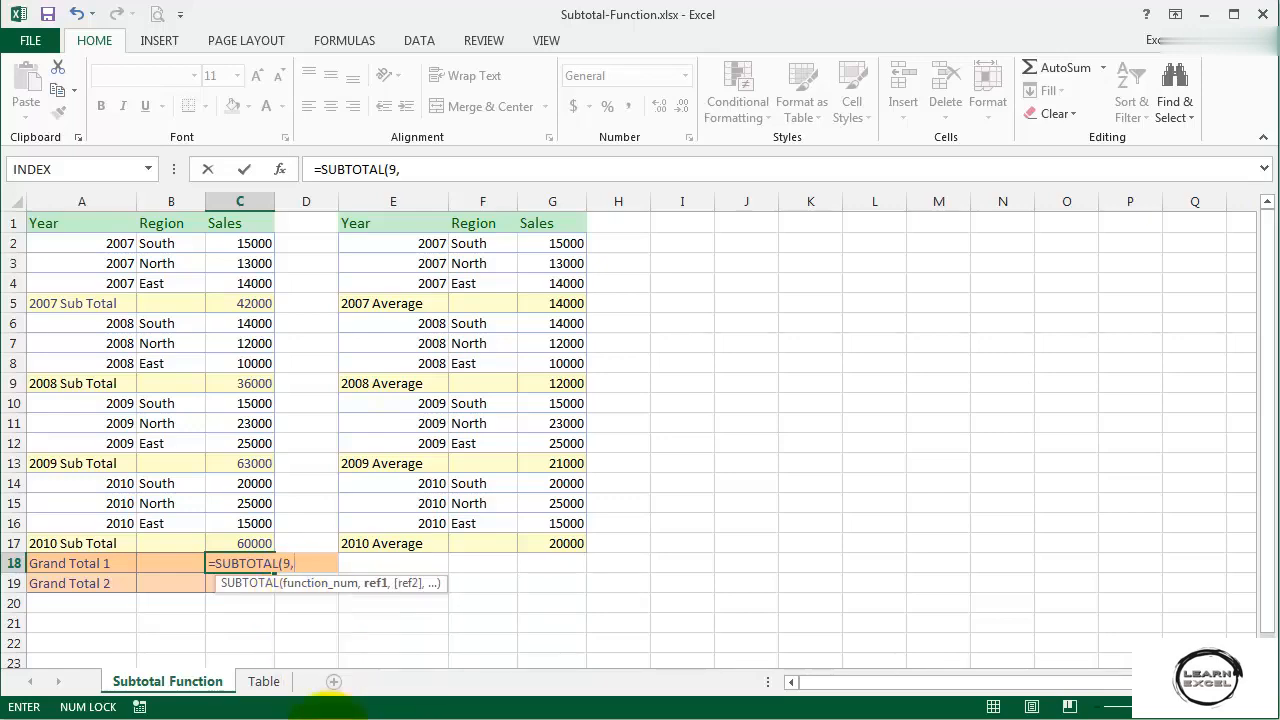
left_click_drag(226, 244, 206, 545)
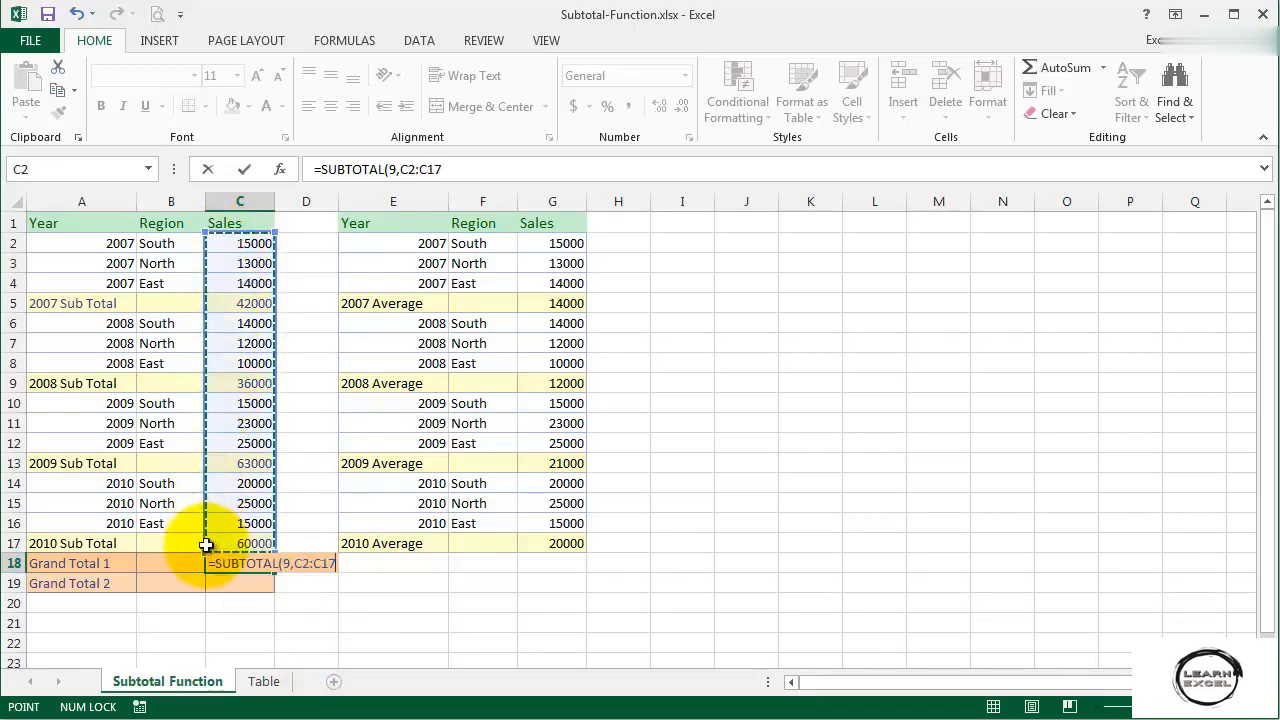
key("ctrl+Return")
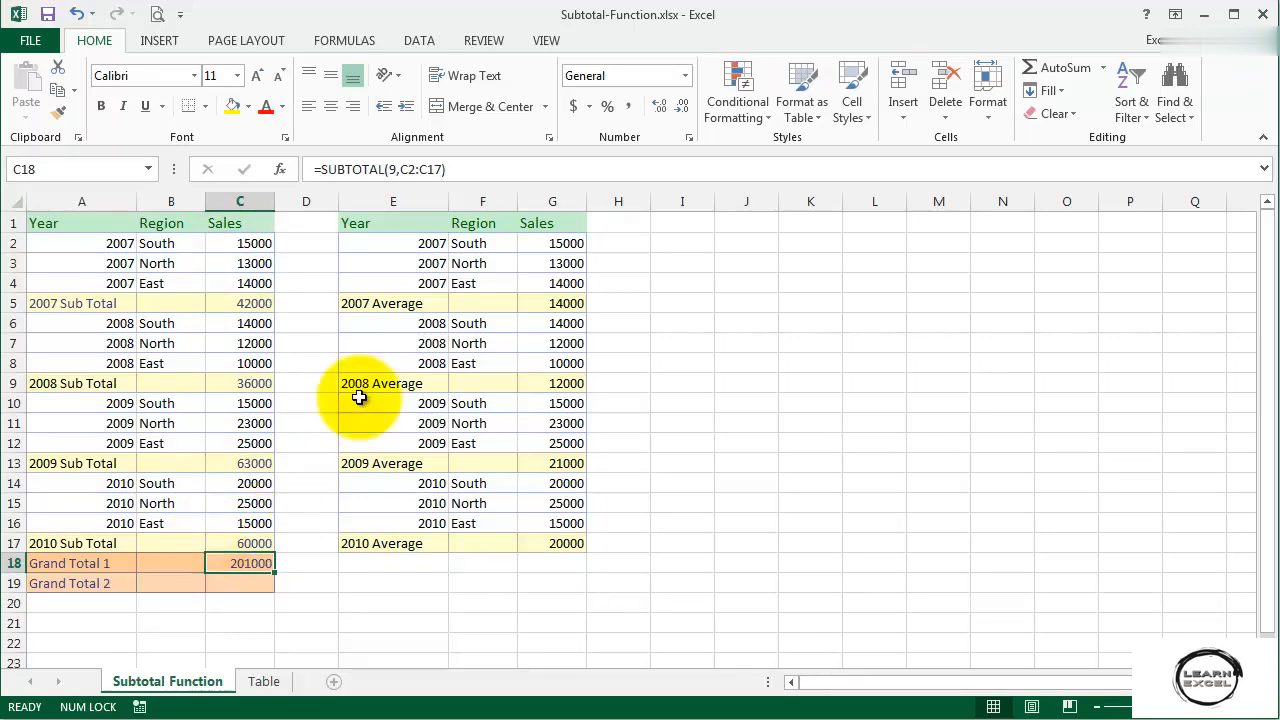
left_click(497, 171)
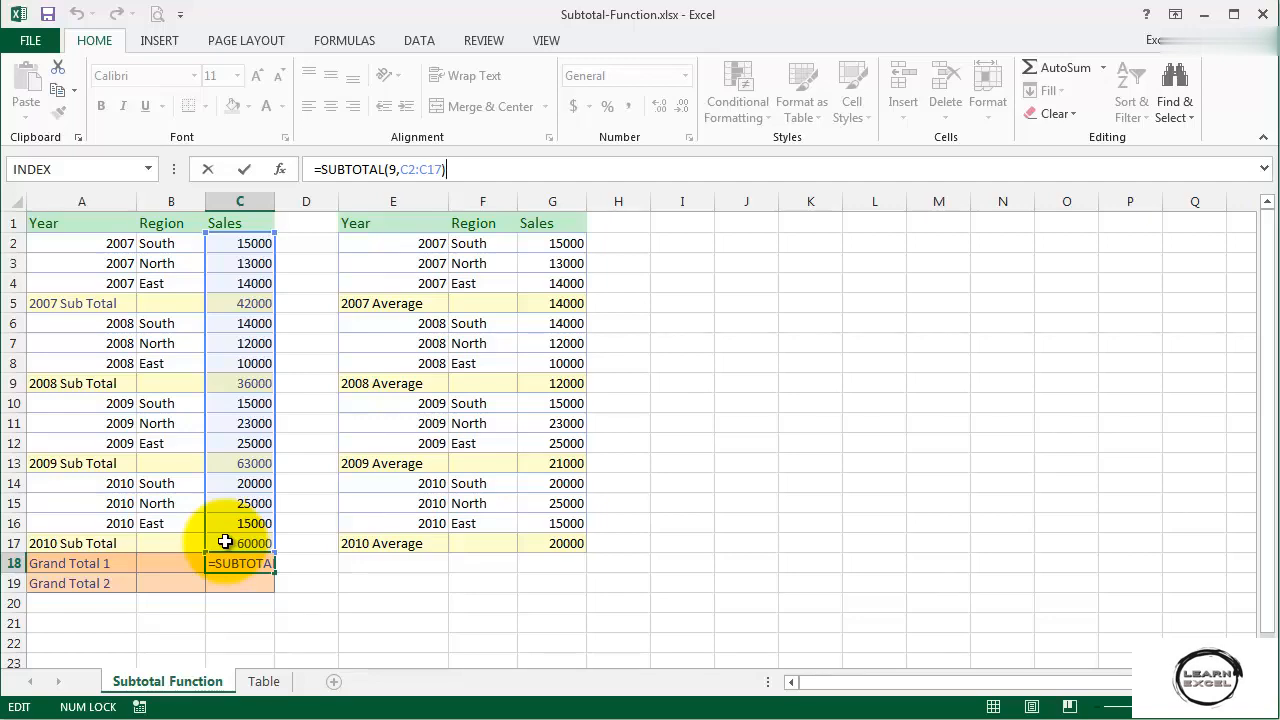
key("ctrl+Return")
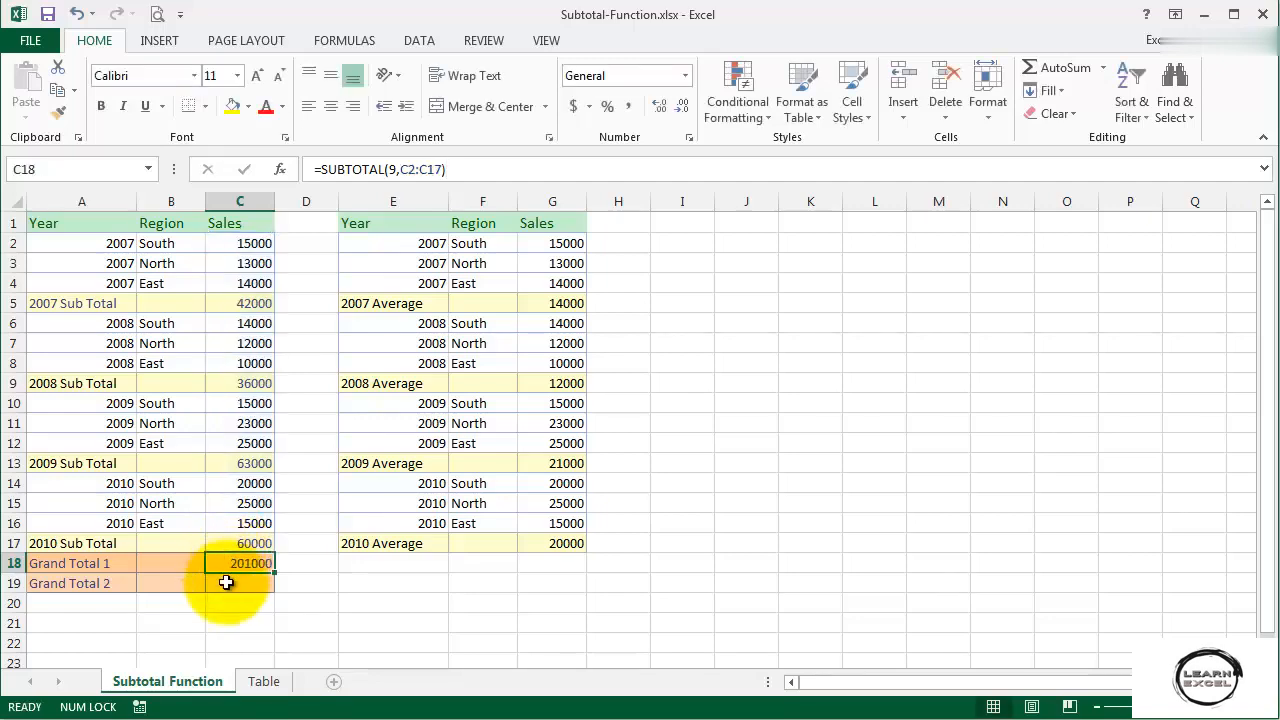
Enter a SUM formula over C2:C17 in the Grand Total 2 cell C19, and review its range
left_click(226, 586)
type("=sum")
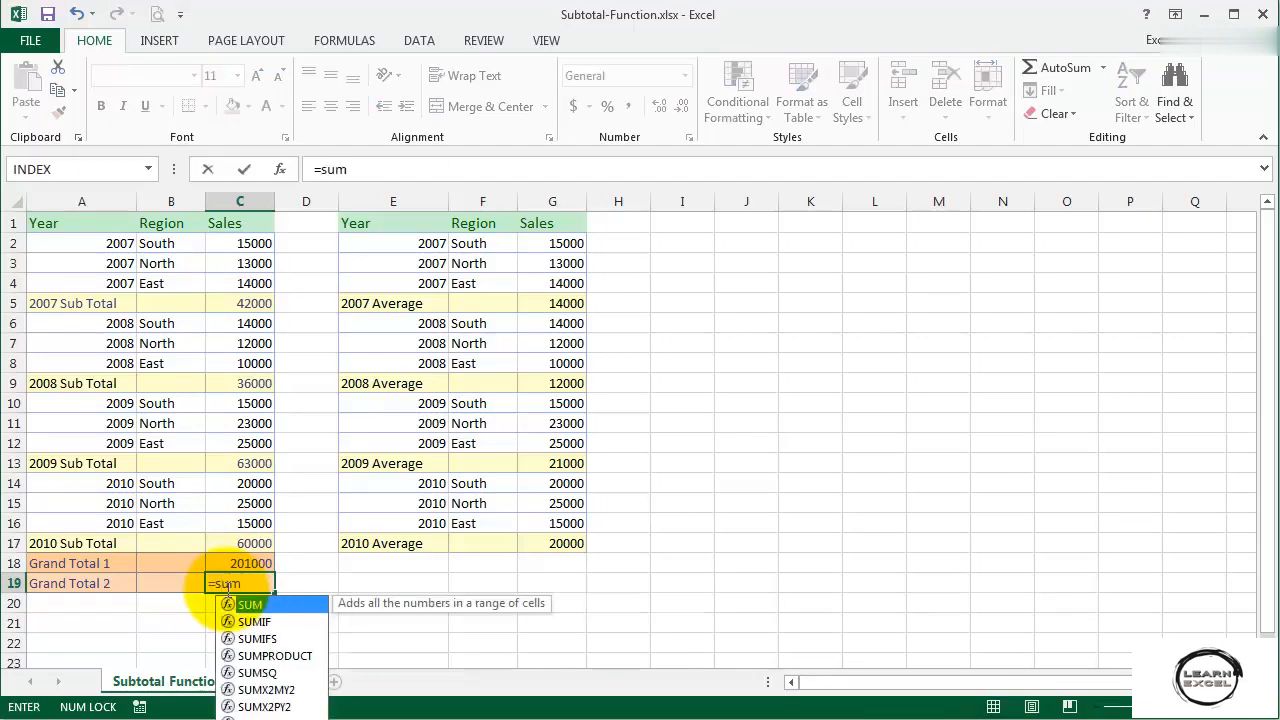
type("(")
left_click_drag(230, 242, 222, 534)
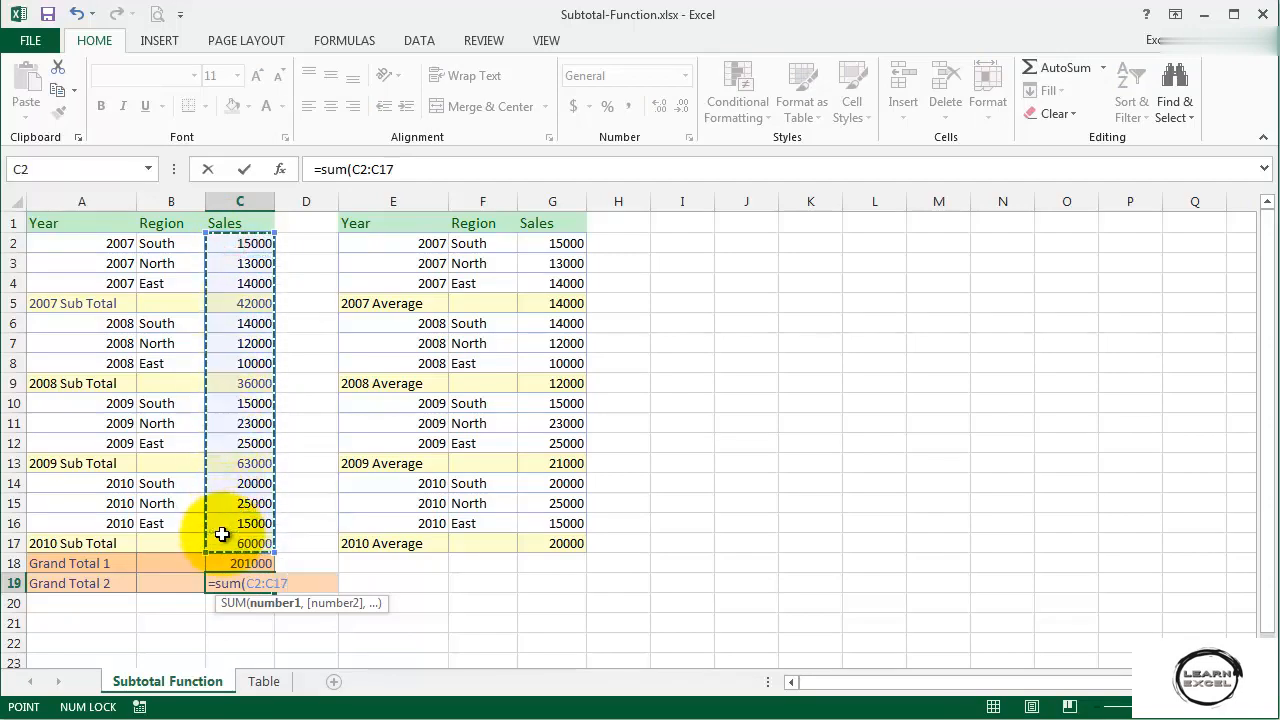
key("Return")
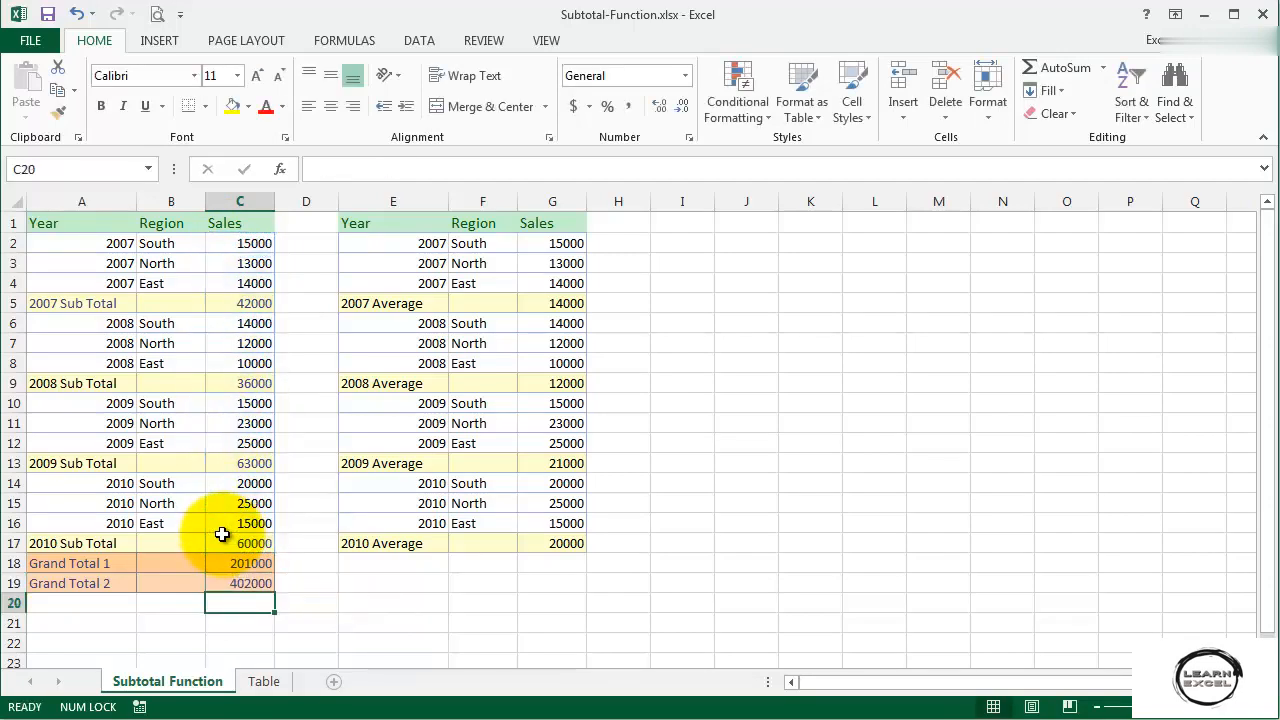
key("Up")
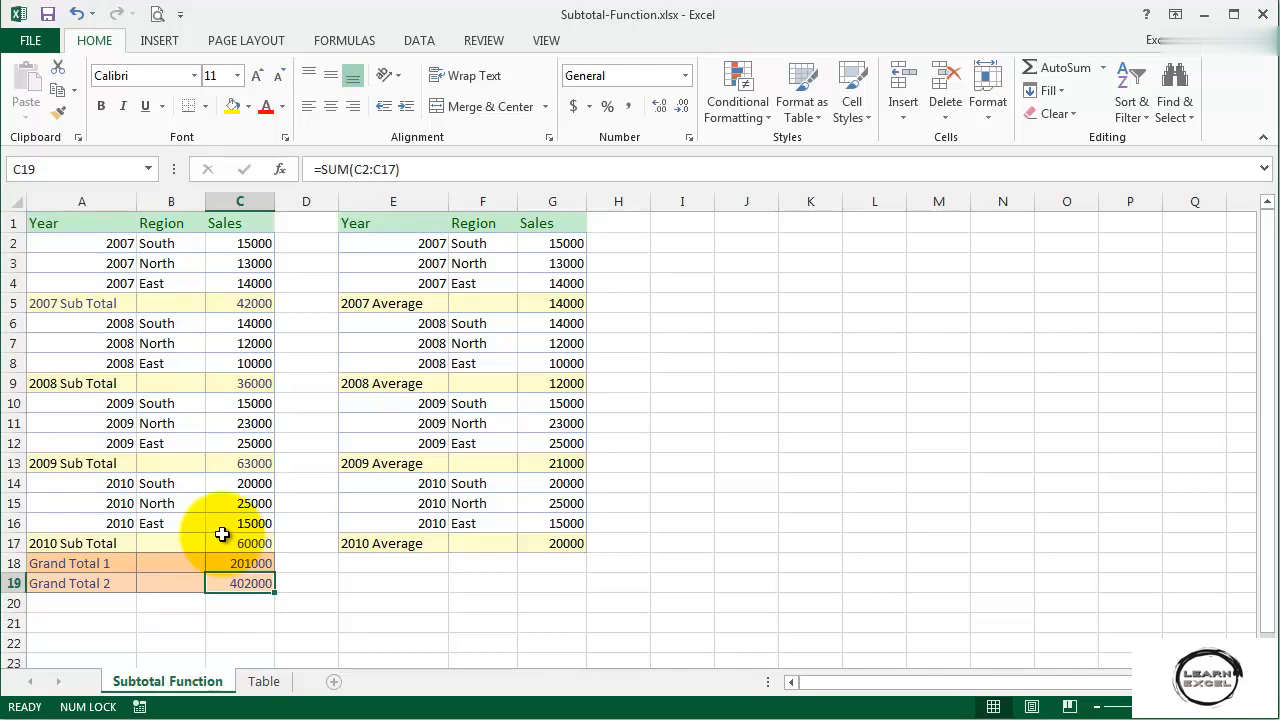
left_click(434, 172)
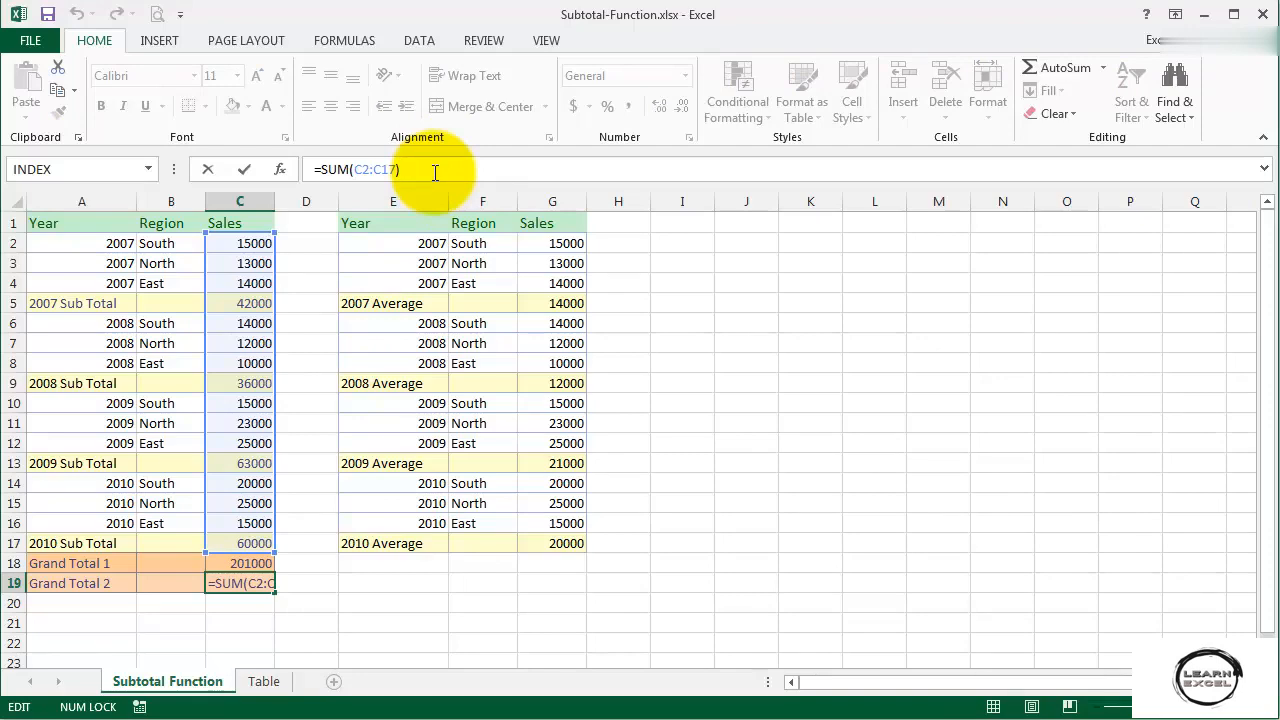
key("ctrl+Return")
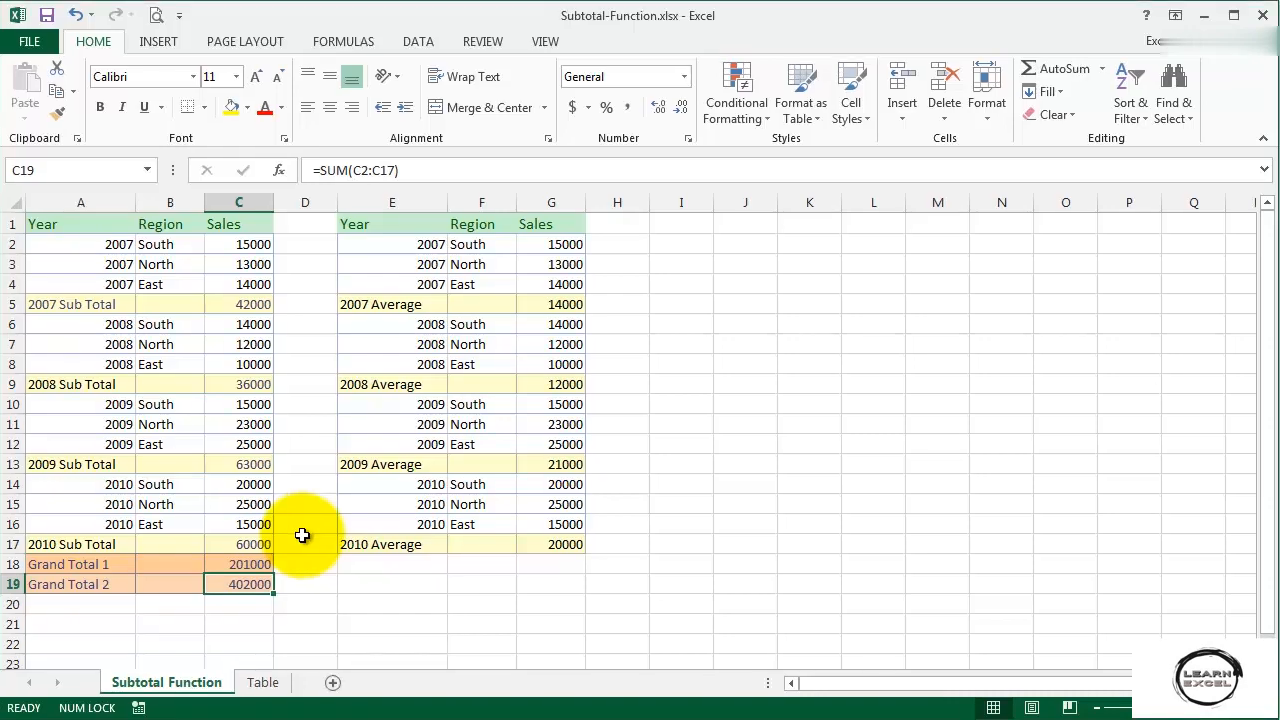
Hide rows 14 to 17 containing the 2010 sales and subtotal
left_click(12, 484)
left_click_drag(12, 484, 12, 544)
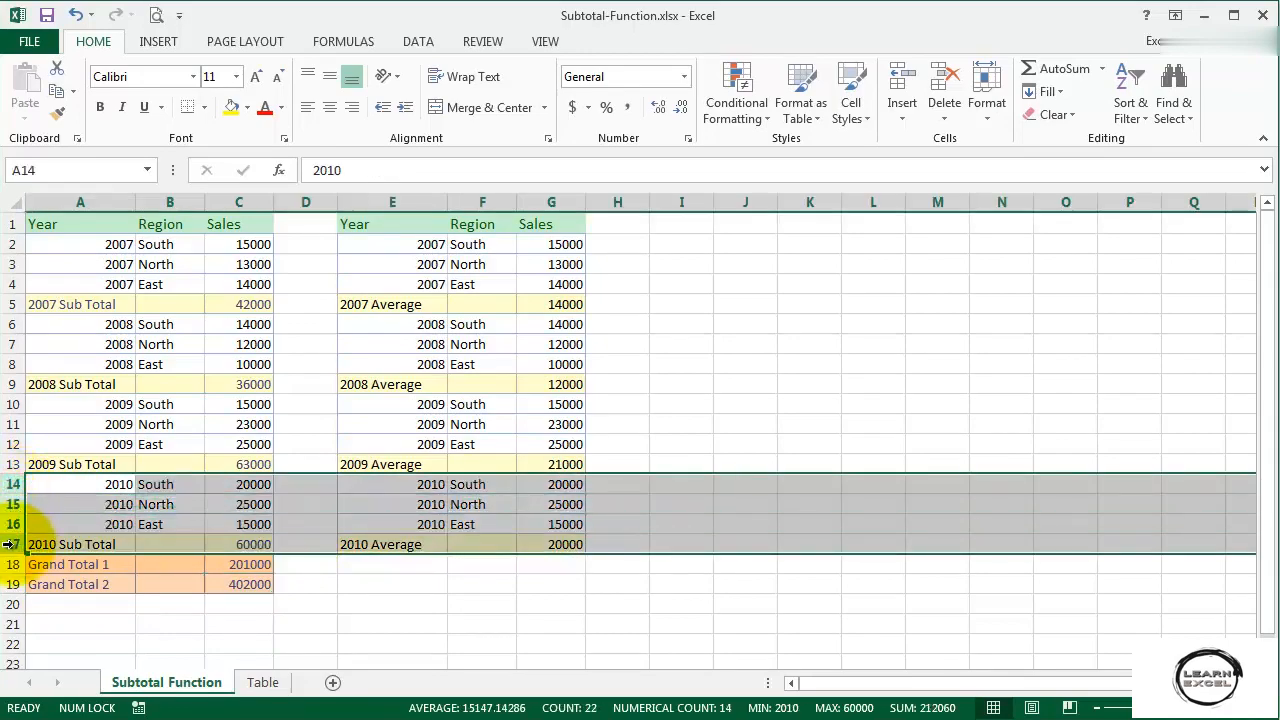
right_click(65, 499)
left_click(87, 464)
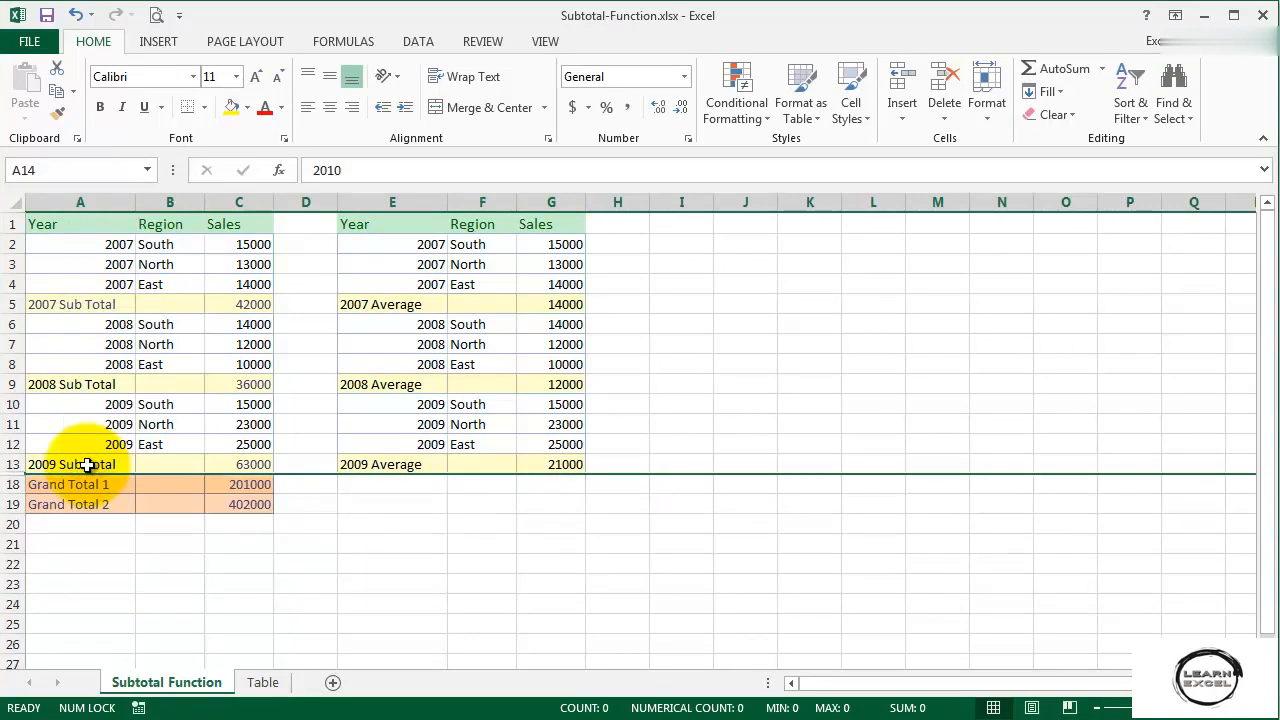
Change the function number in the Grand Total 1 SUBTOTAL formula in C18 to 109
left_click(250, 484)
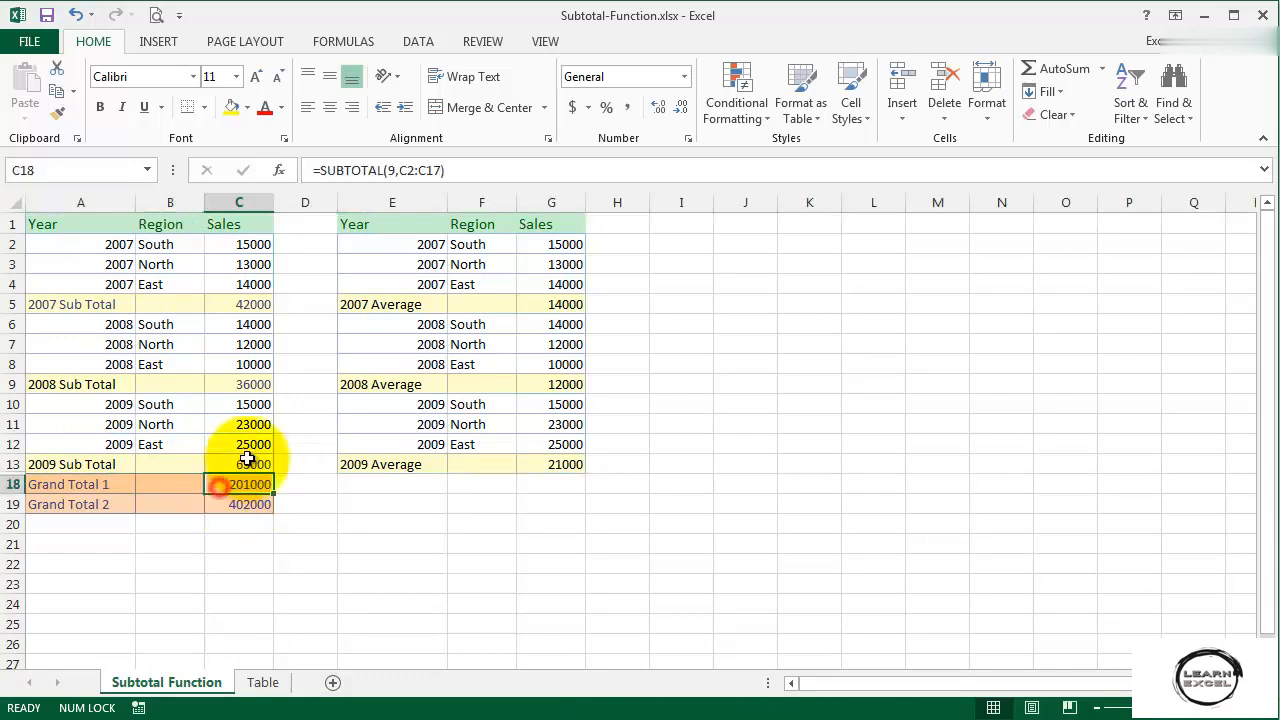
left_click(390, 174)
type("10")
key("Return")
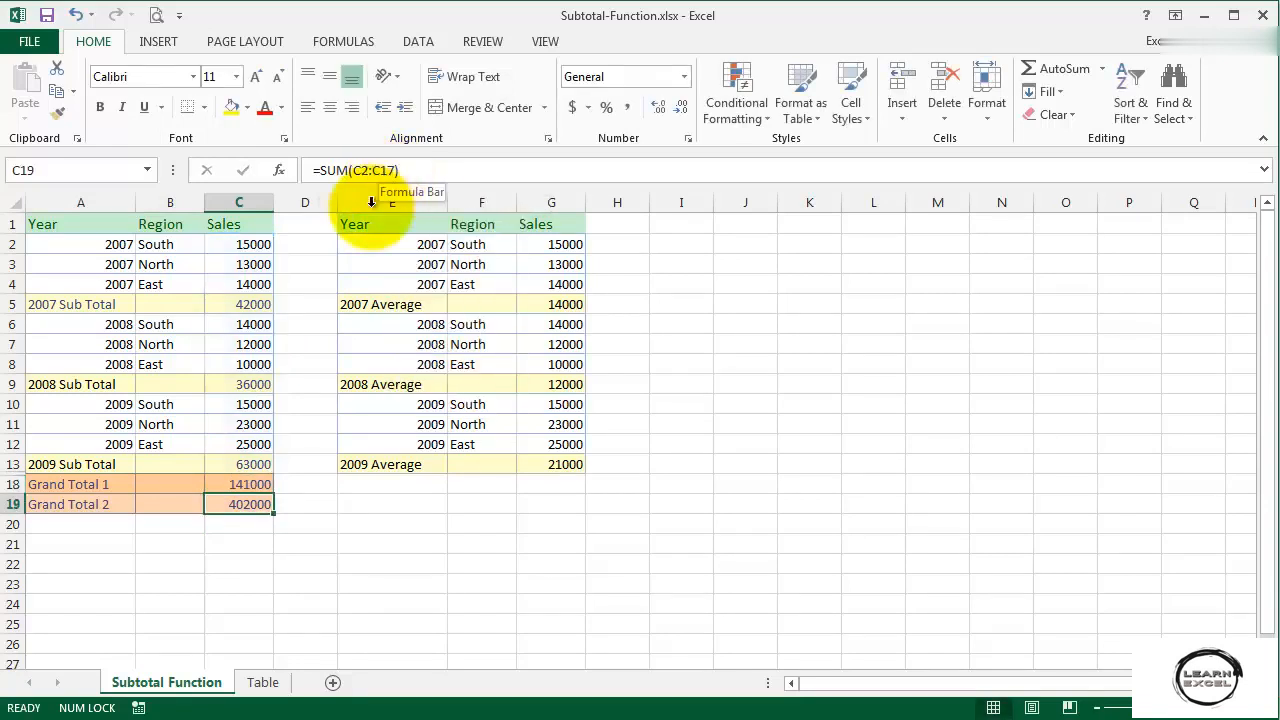
left_click(218, 486)
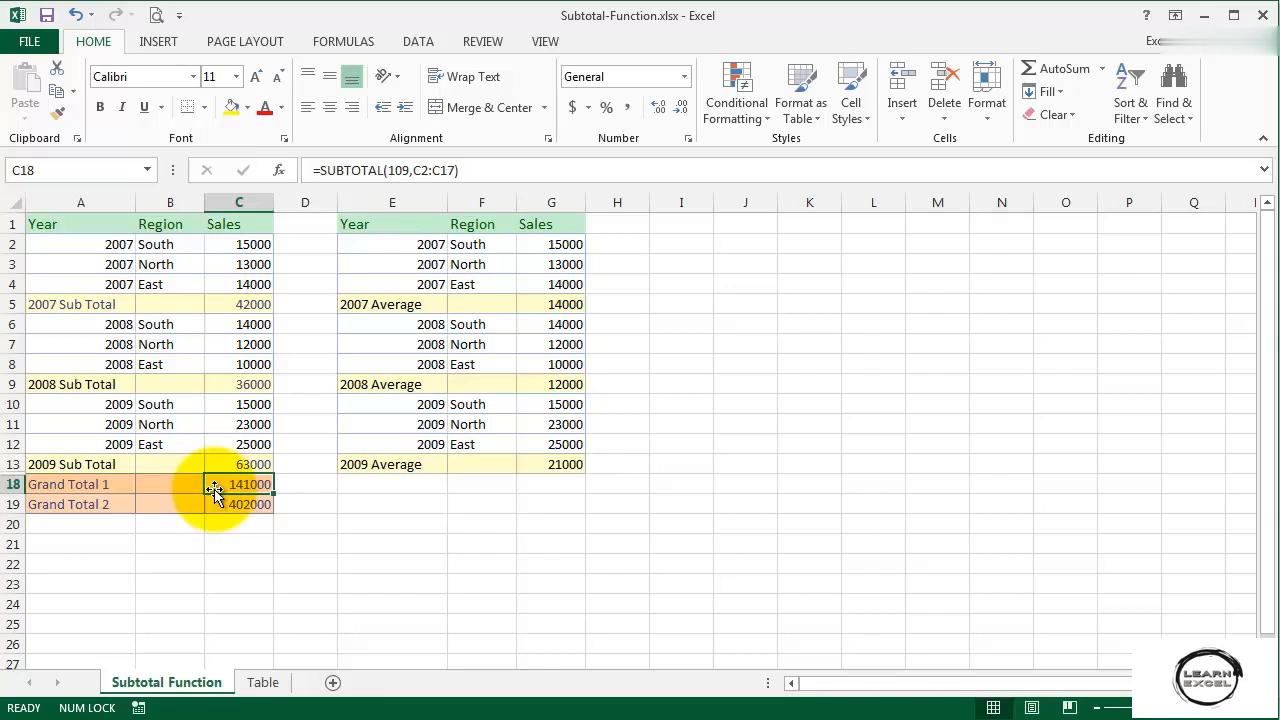
Unhide the 2010 rows 14 to 17 one by one
double_click(14, 474)
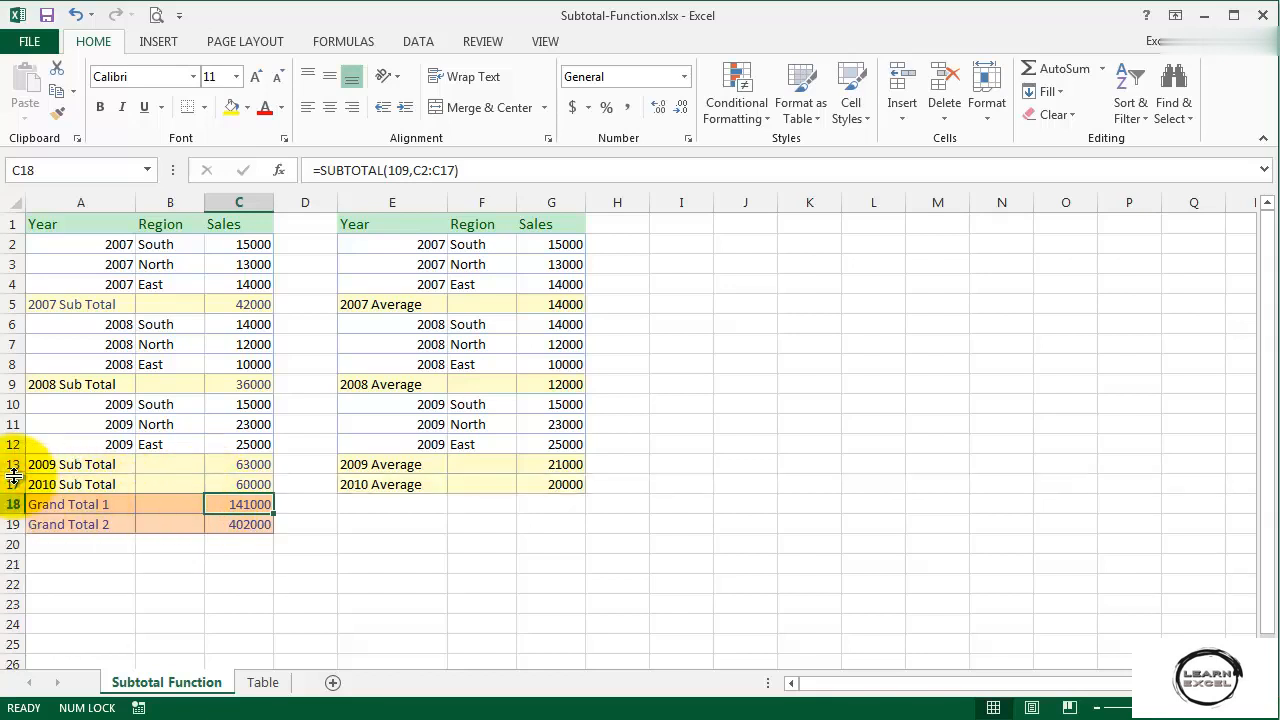
double_click(14, 474)
double_click(14, 474)
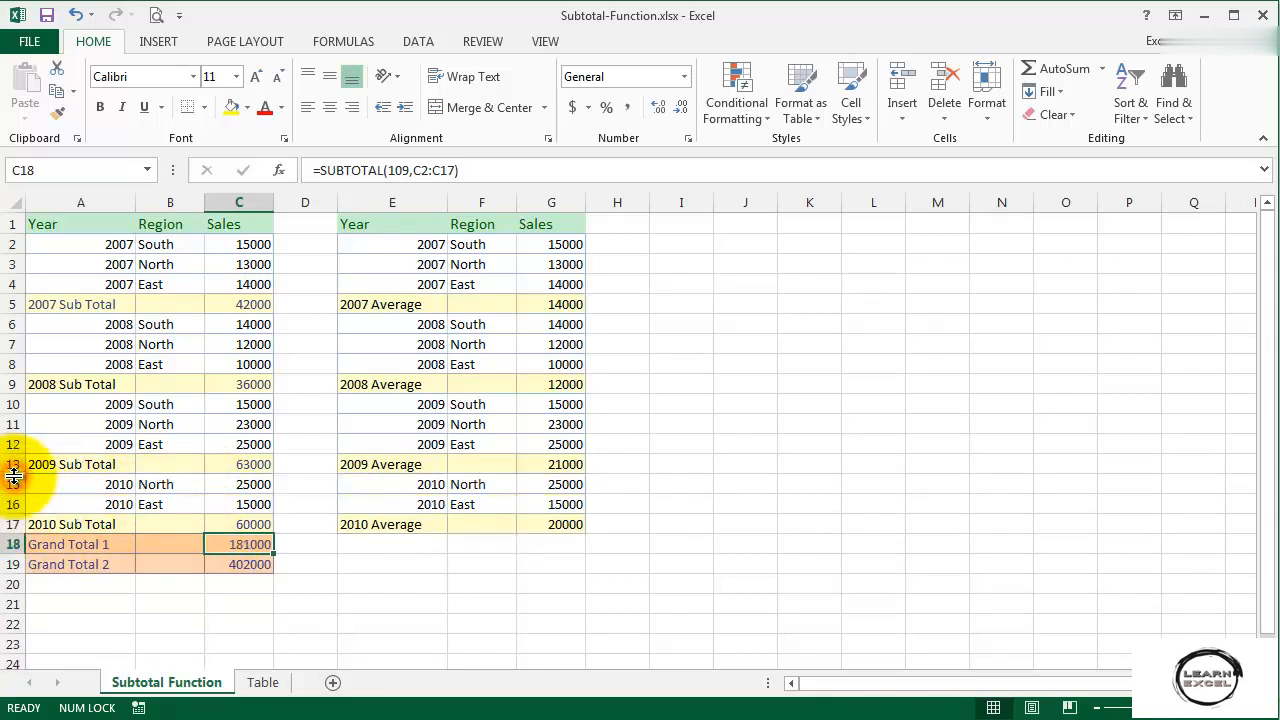
double_click(14, 474)
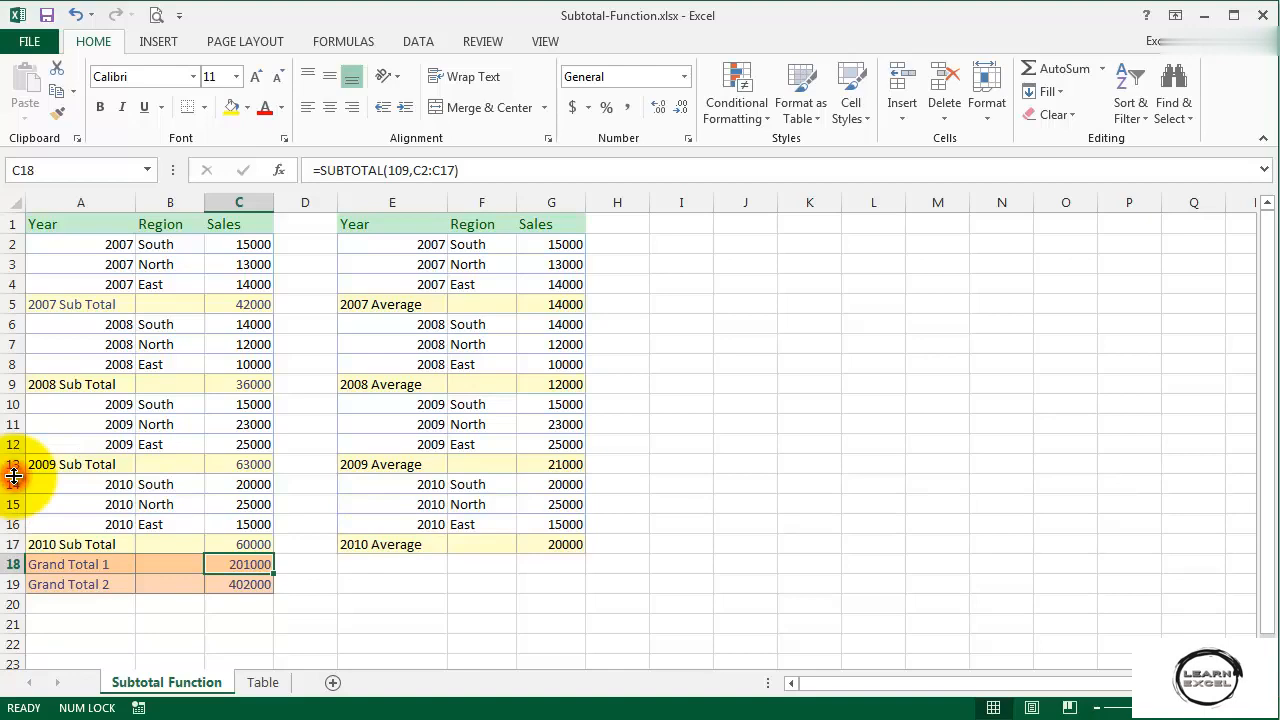